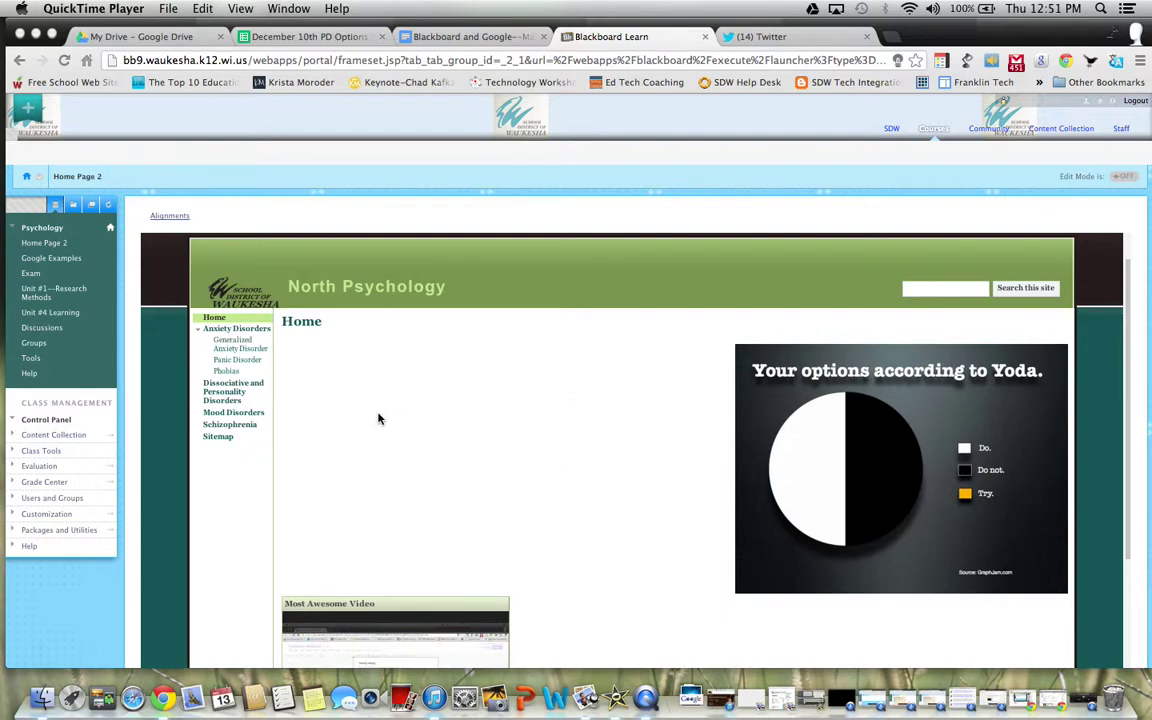
# Step: Browse the embedded North Psychology site's Panic Disorder, Dissociative and Personality Disorders, and Schizophrenia pages
pyautogui.click(241, 365)
pyautogui.click(241, 365)
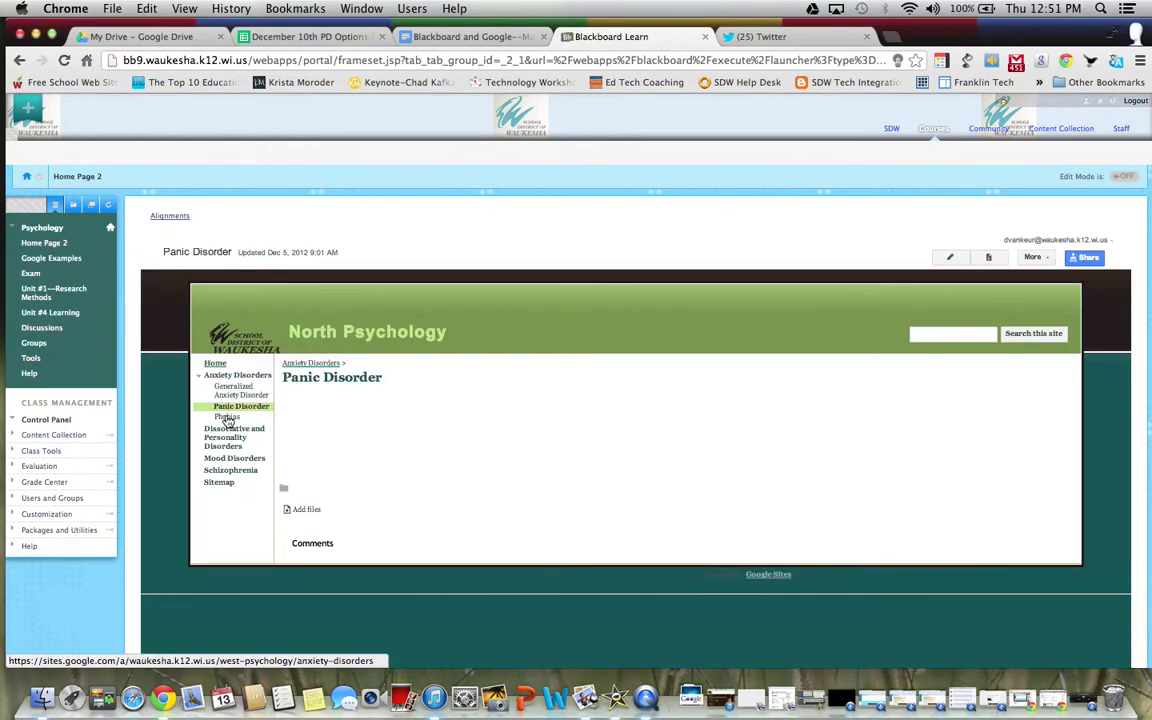
pyautogui.click(229, 440)
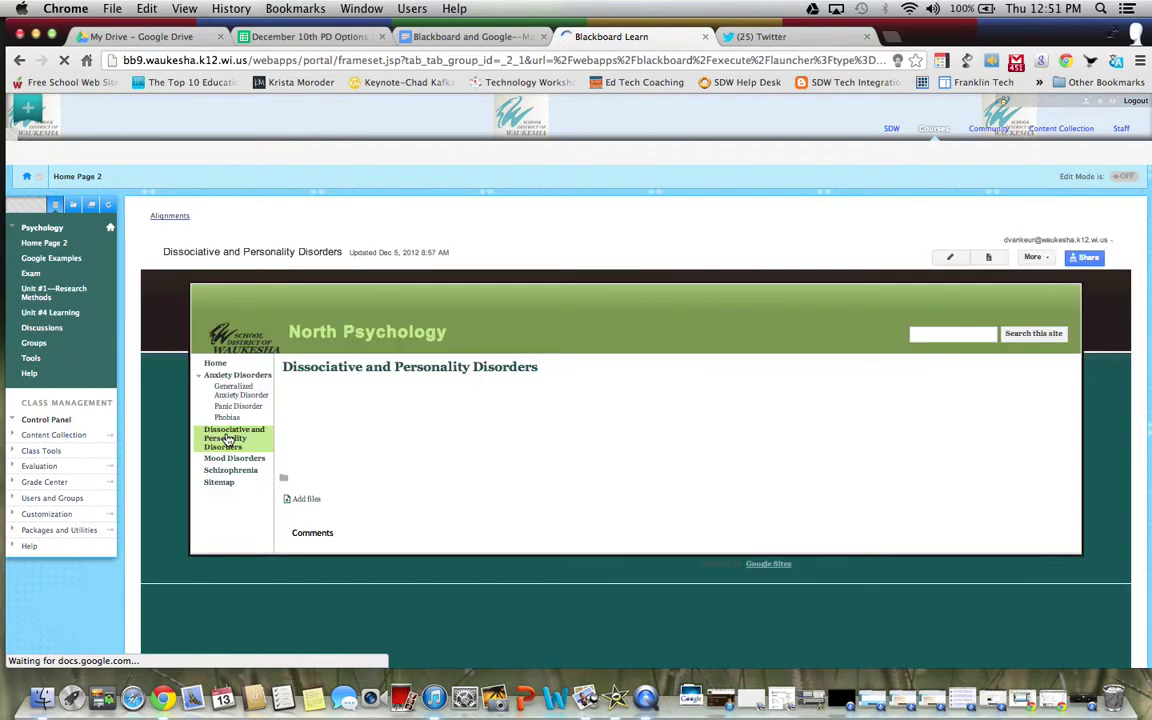
pyautogui.click(230, 472)
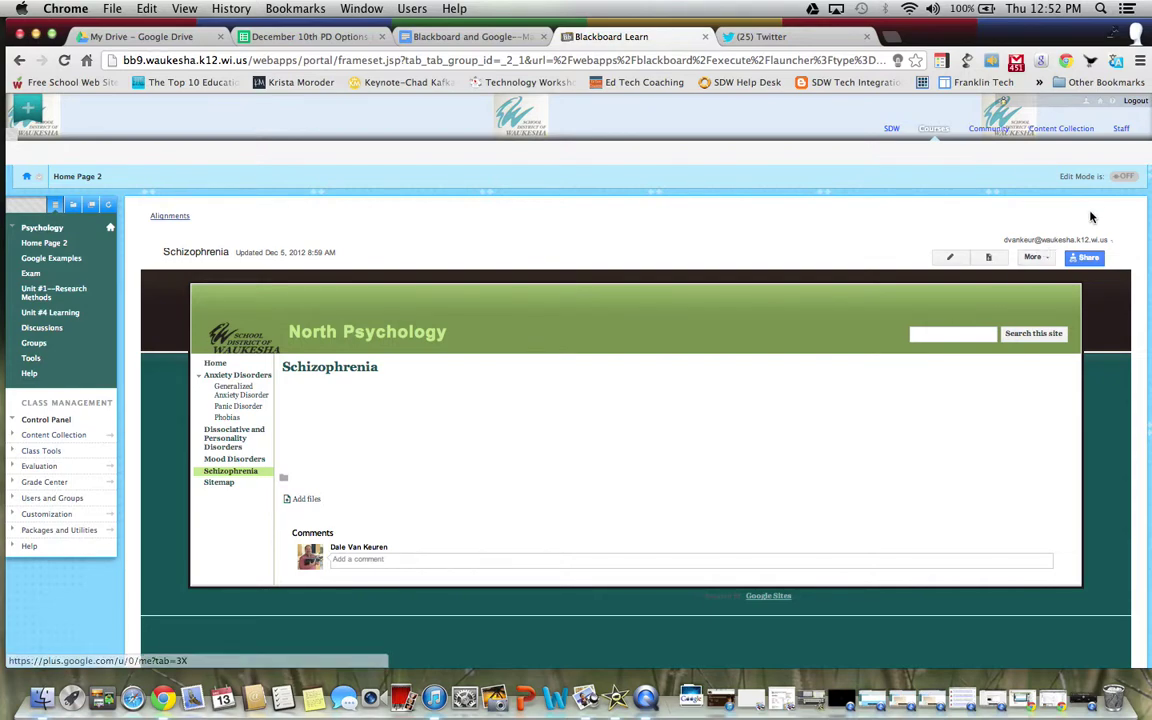
# Step: Turn on Edit Mode and add a blank page named "Home Page 3" to the course menu, available to users
pyautogui.click(1120, 180)
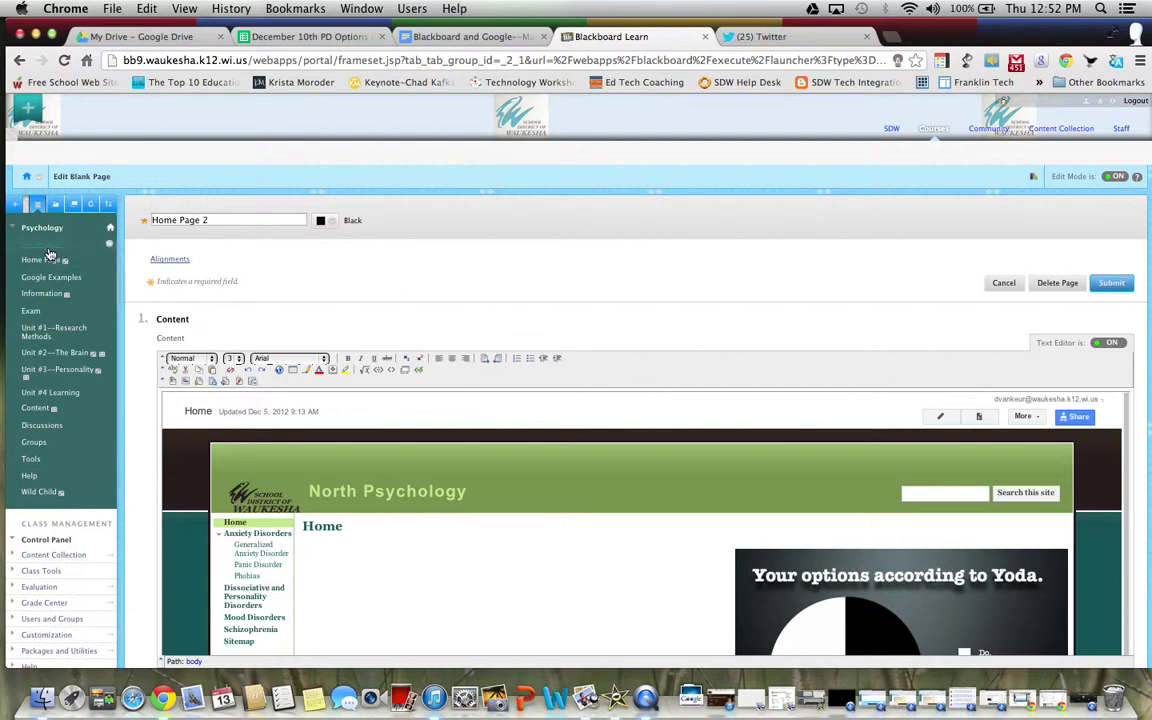
pyautogui.click(15, 204)
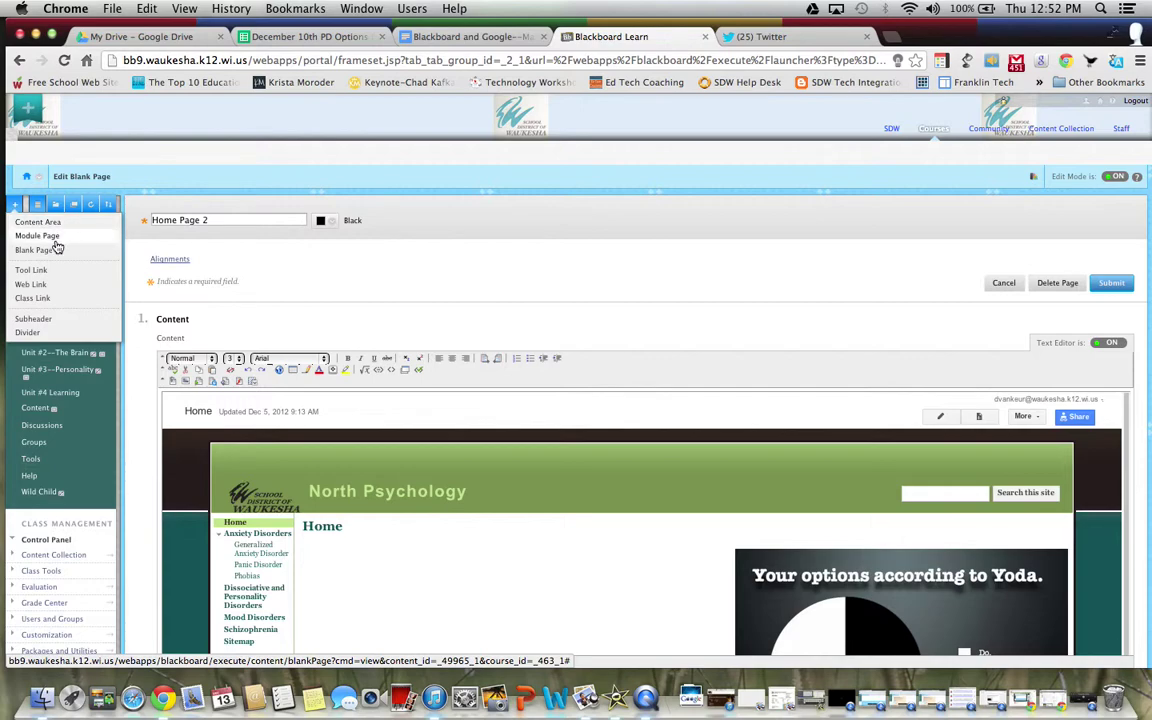
pyautogui.click(35, 250)
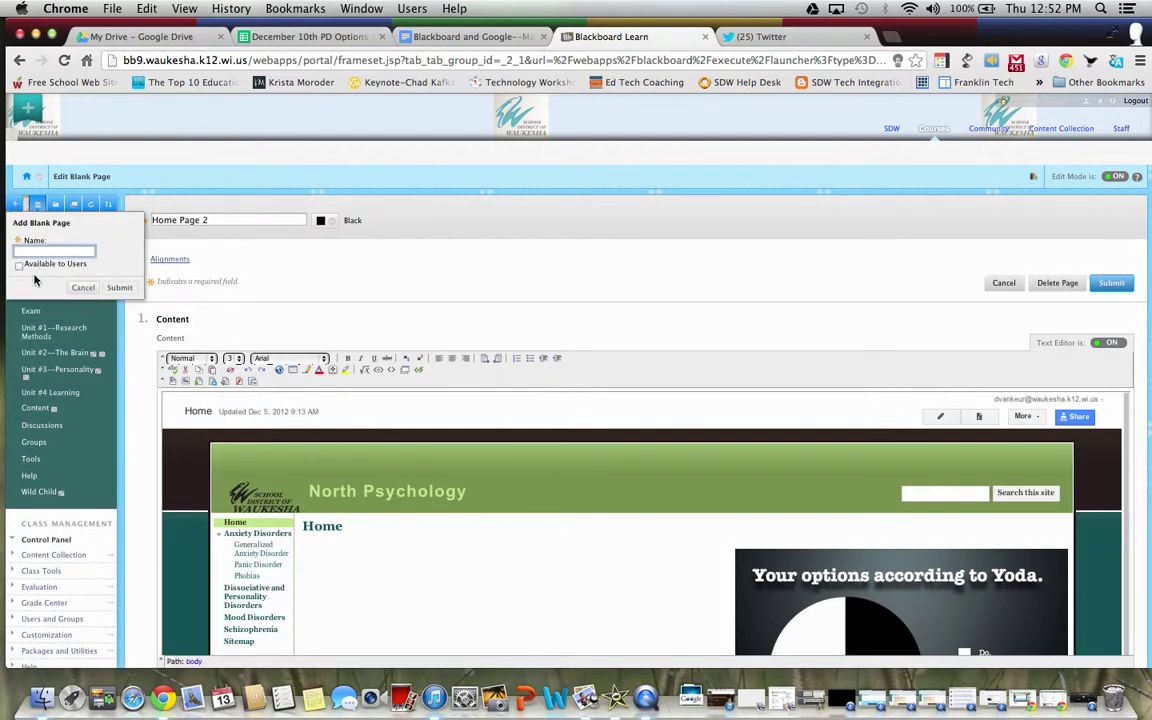
pyautogui.write('Home Page 3')
pyautogui.click(18, 266)
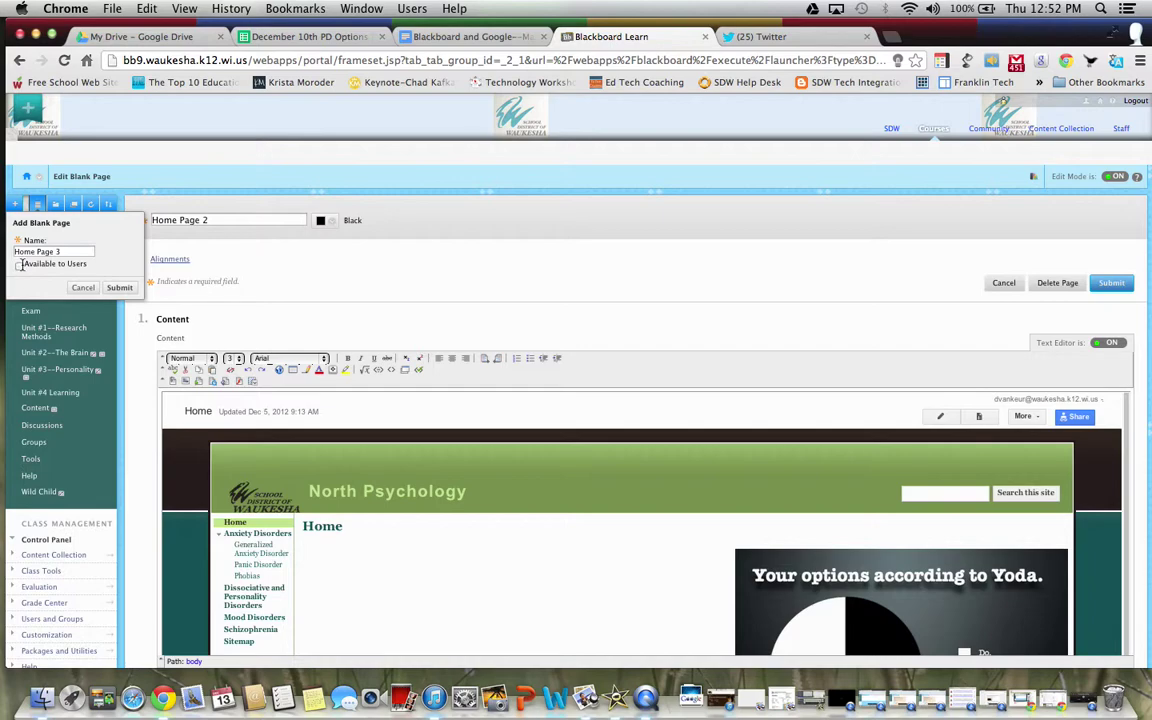
pyautogui.click(18, 266)
pyautogui.click(117, 288)
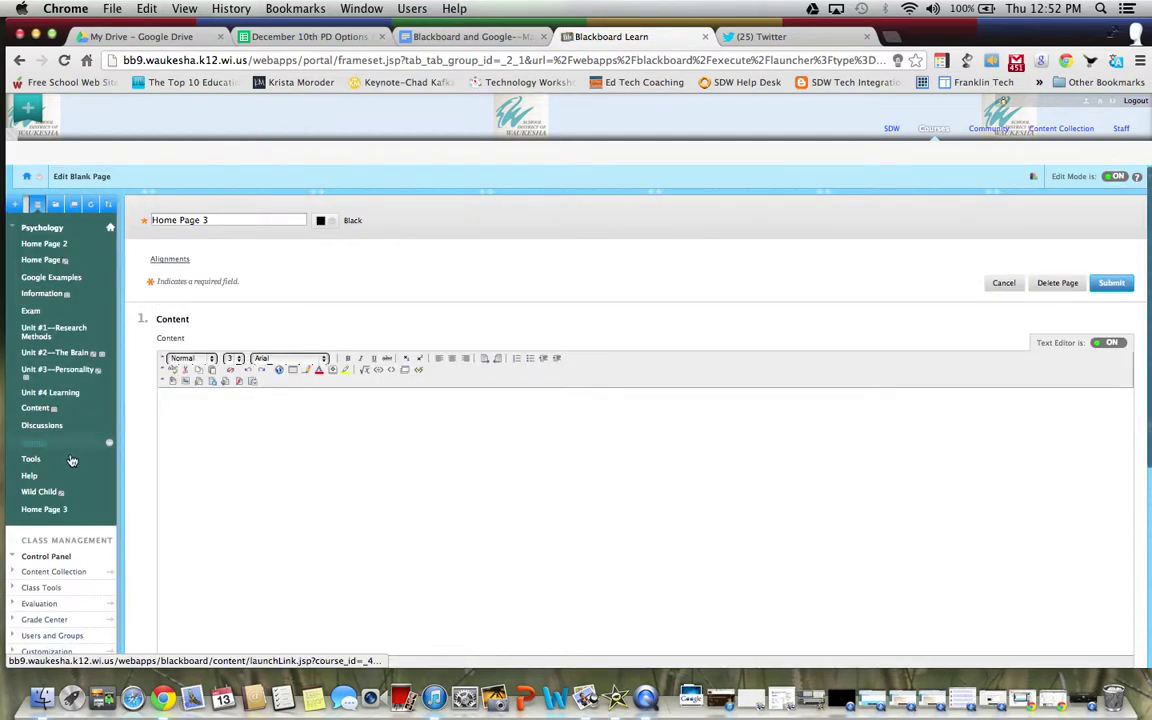
# Step: Move Home Page 3 up the course menu to directly below Home Page, and look over its page options
pyautogui.moveTo(49, 516); pyautogui.dragTo(26, 272)
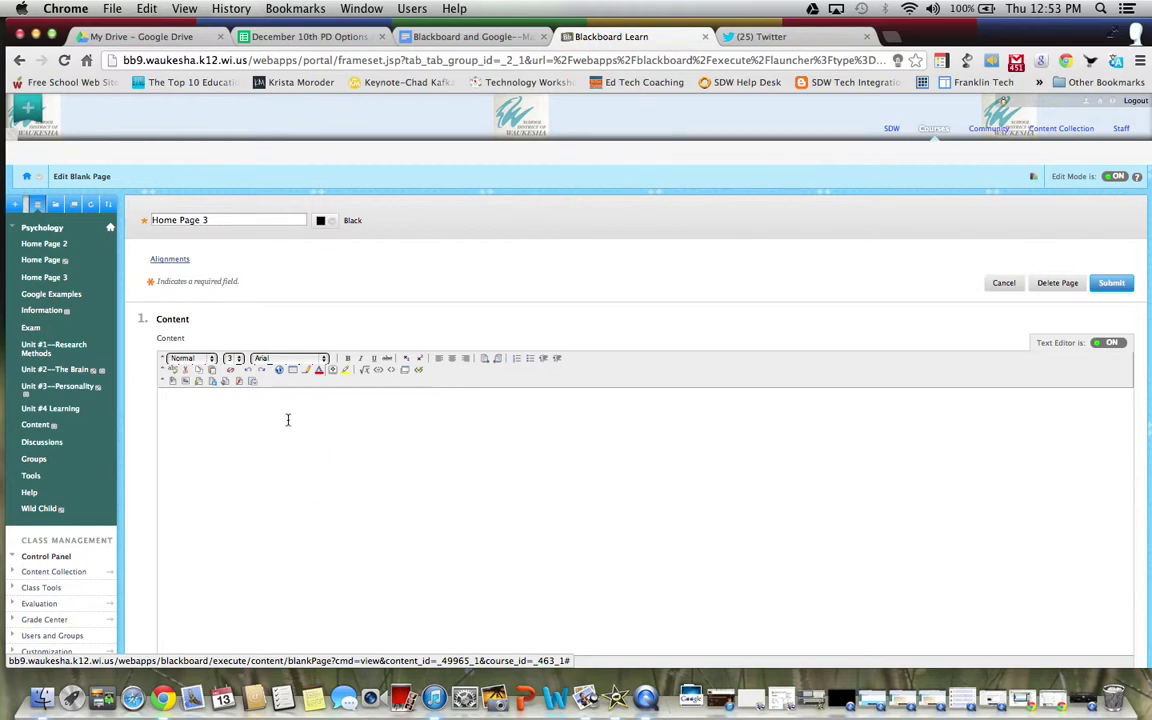
pyautogui.scroll(-5, 288, 420)
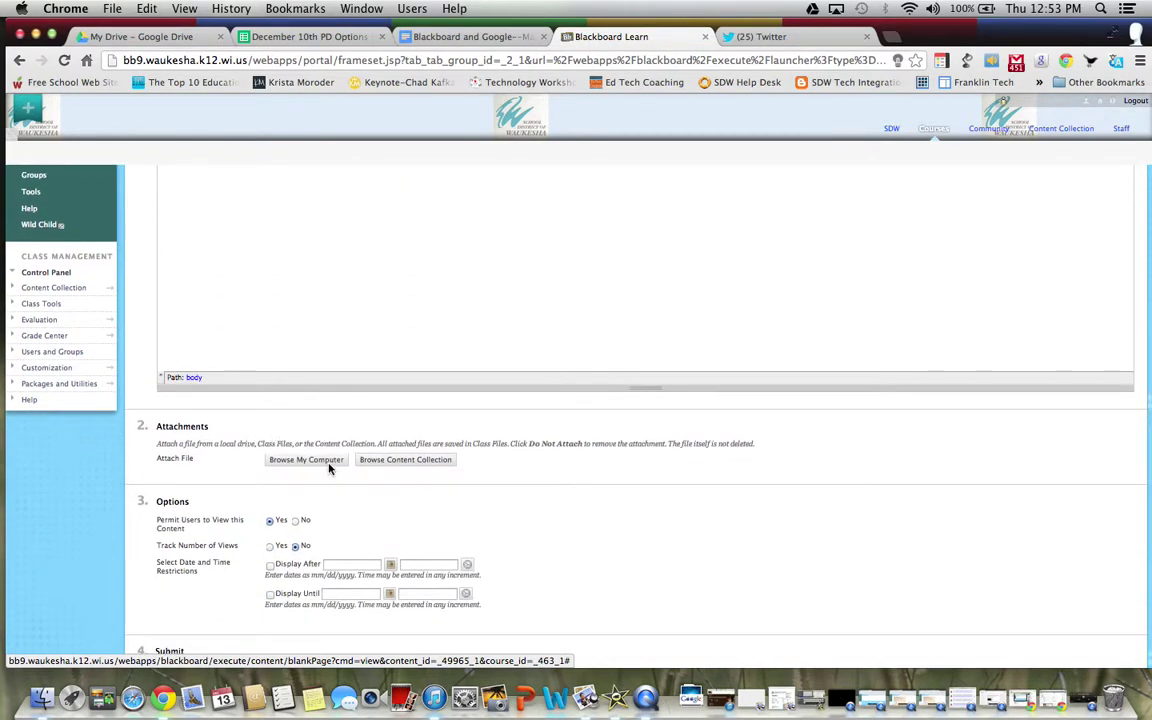
pyautogui.scroll(-1, 296, 500)
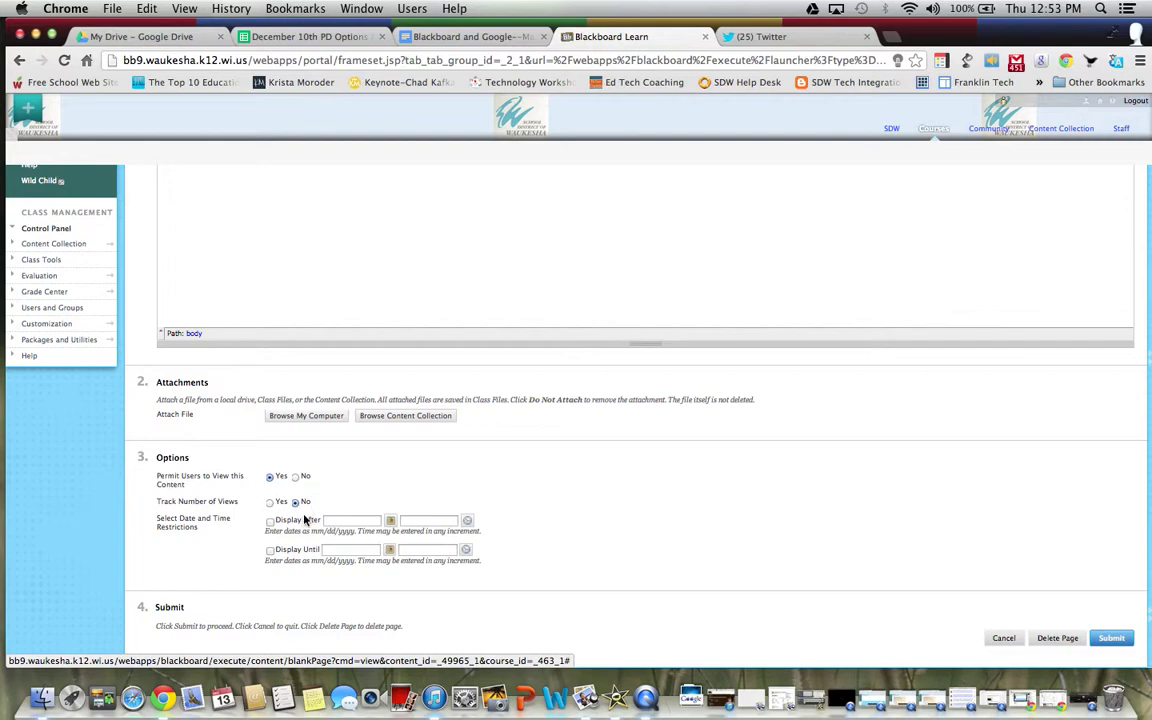
pyautogui.scroll(6, 237, 464)
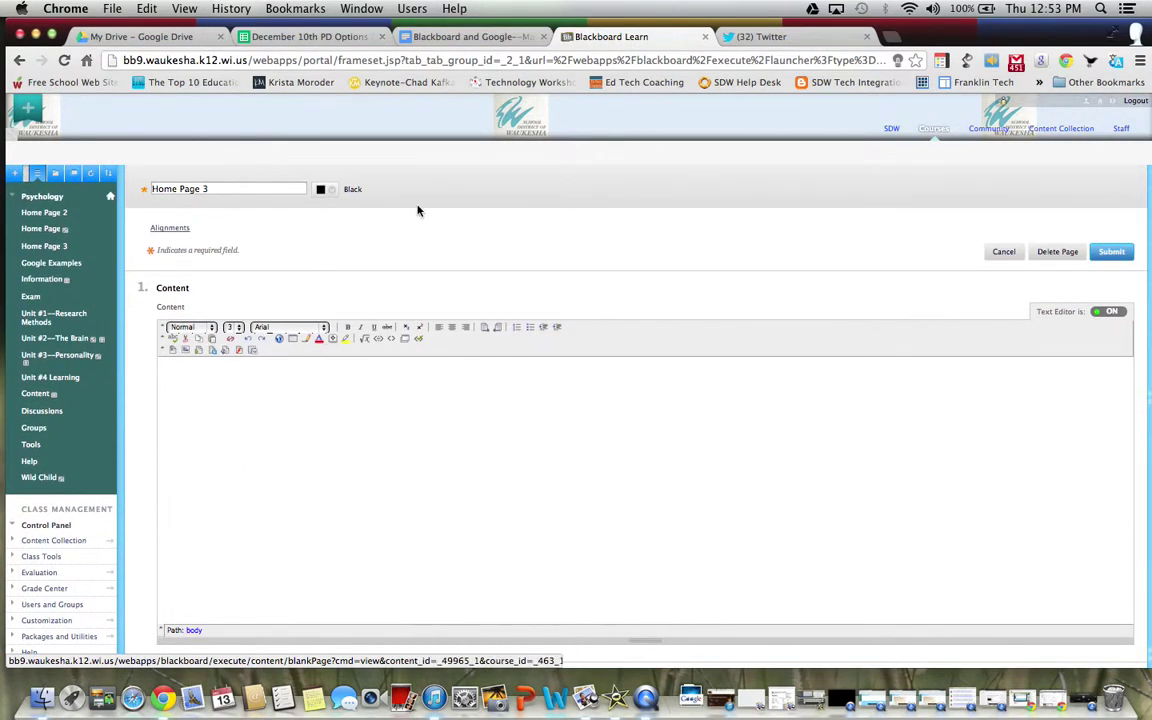
# Step: Copy the complete style and iframe HTML code from the "Blackboard and Google--Making Them BFFs" document in Google Docs
pyautogui.click(458, 40)
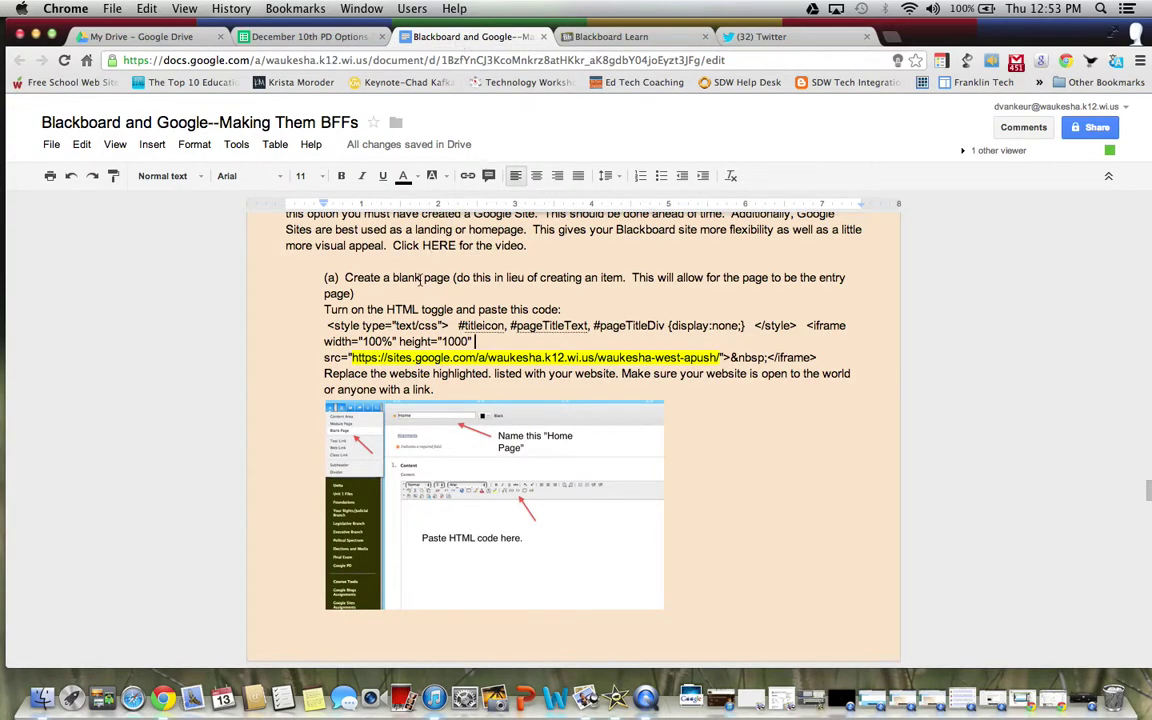
pyautogui.scroll(1, 419, 279)
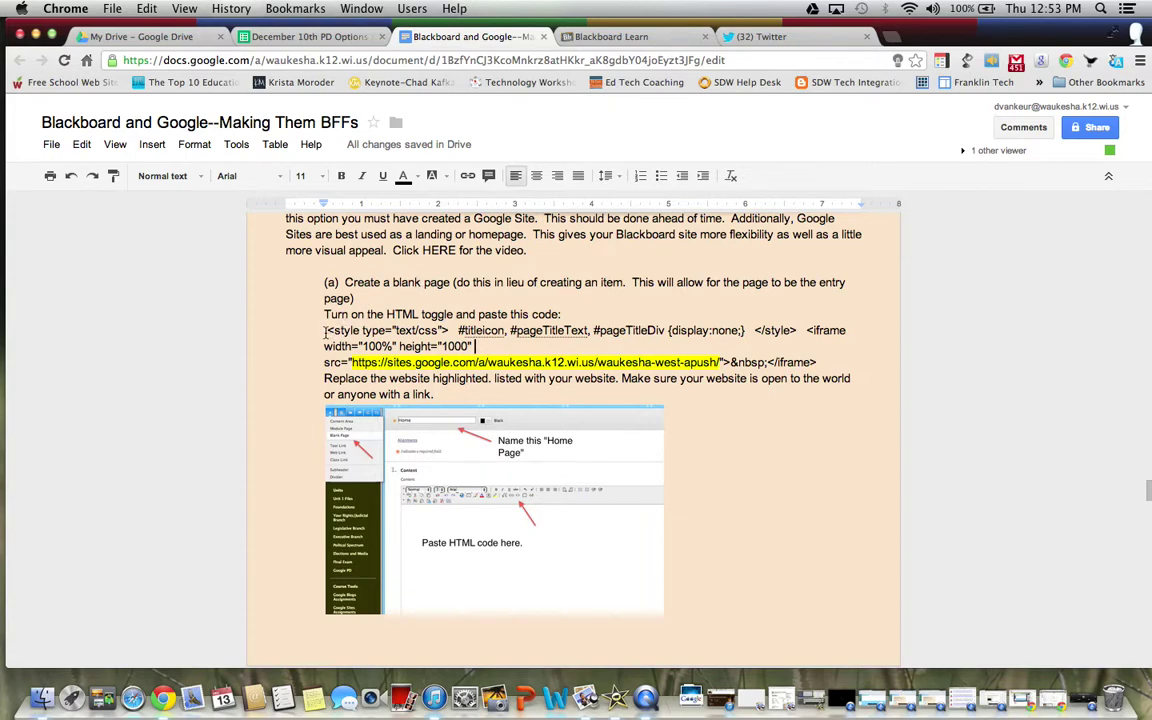
pyautogui.moveTo(325, 331); pyautogui.dragTo(820, 362)
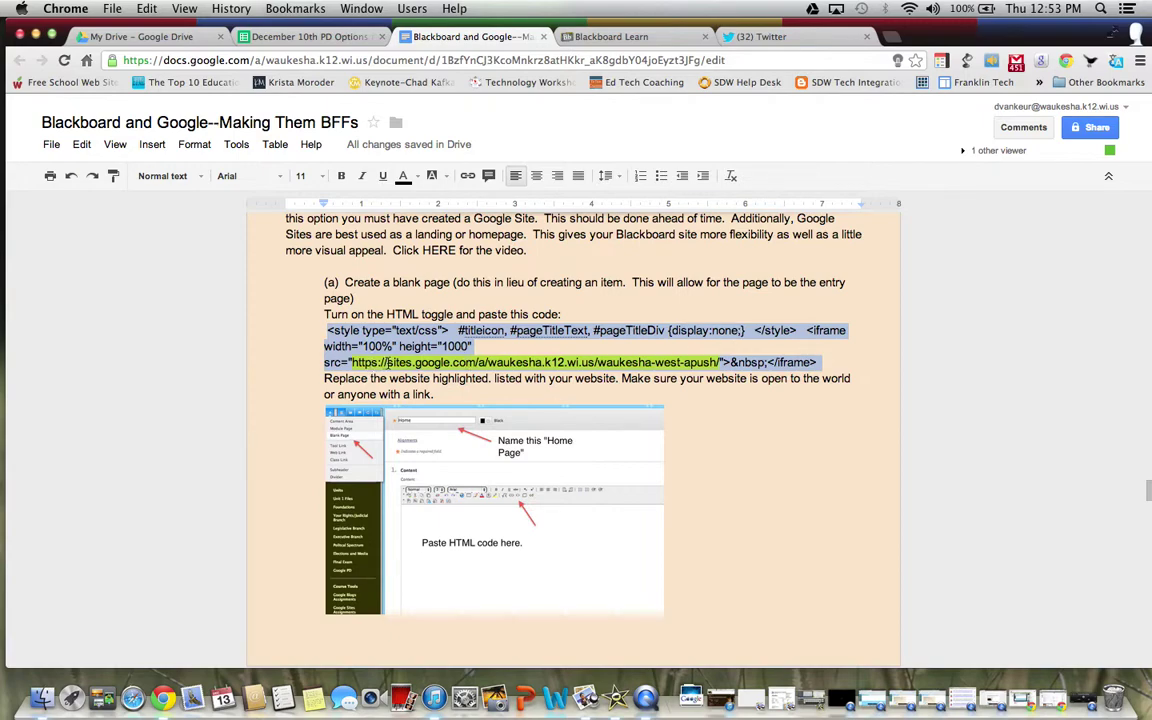
pyautogui.click(413, 346)
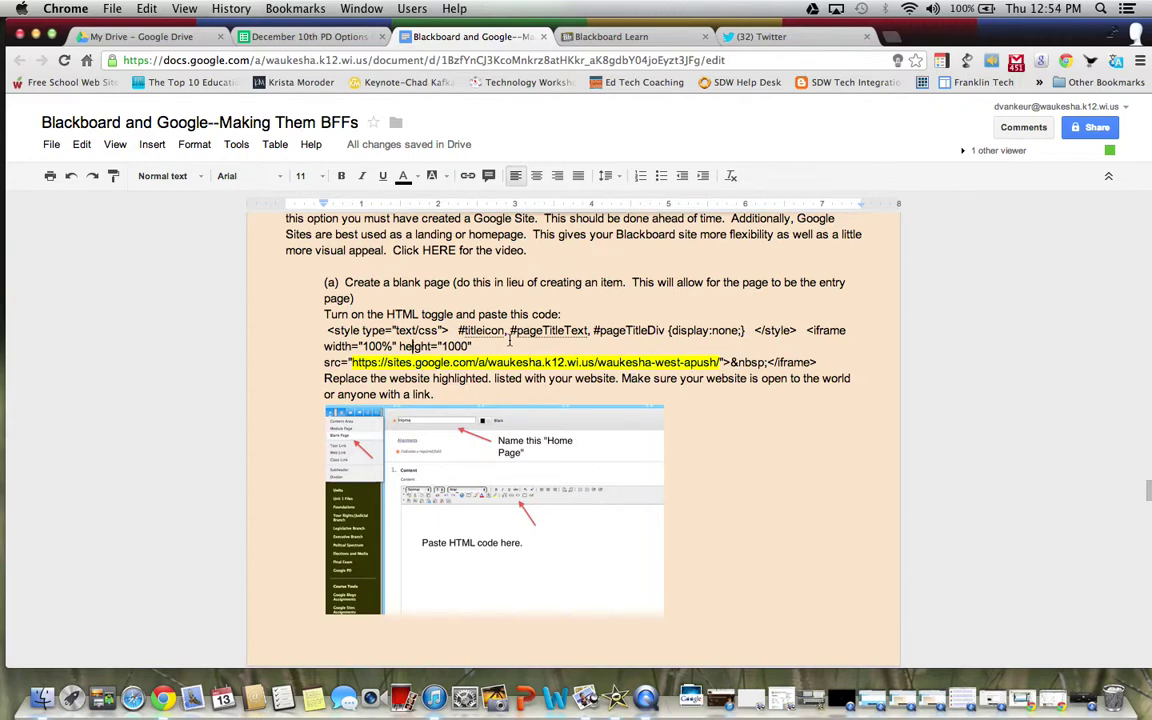
pyautogui.moveTo(326, 330); pyautogui.dragTo(825, 366)
pyautogui.press('super+c')
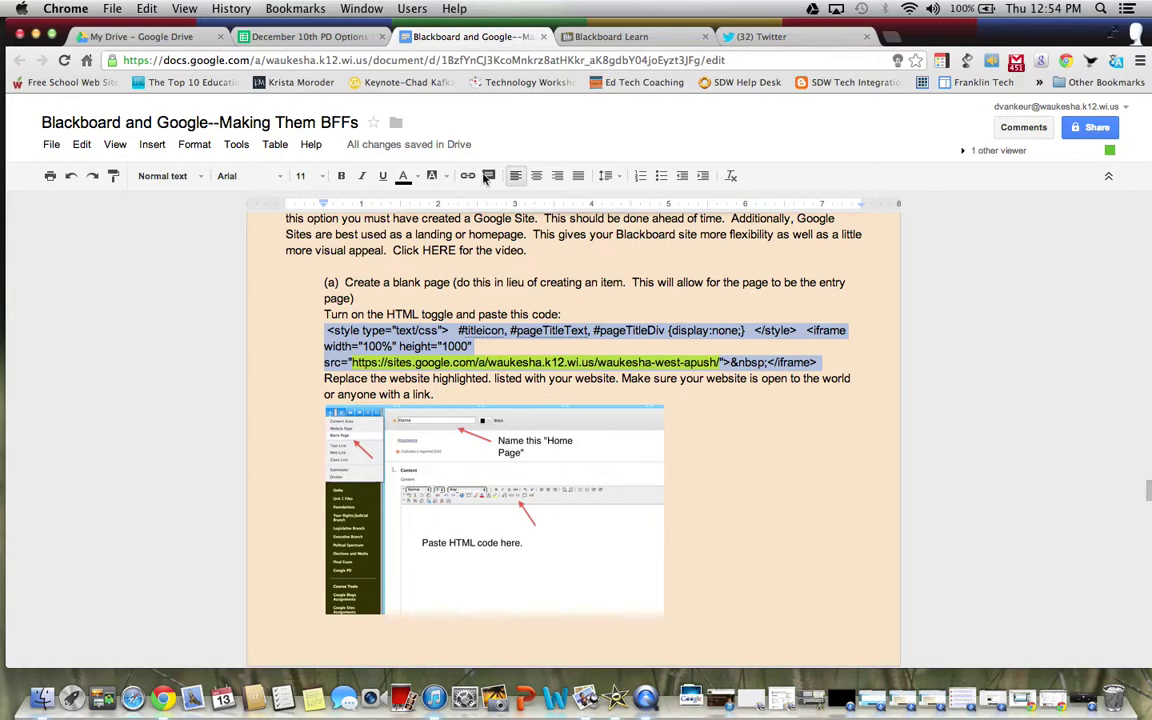
# Step: Back in Blackboard, replace Home Page 3's HTML source with the copied iframe code and return the editor to normal mode
pyautogui.click(645, 37)
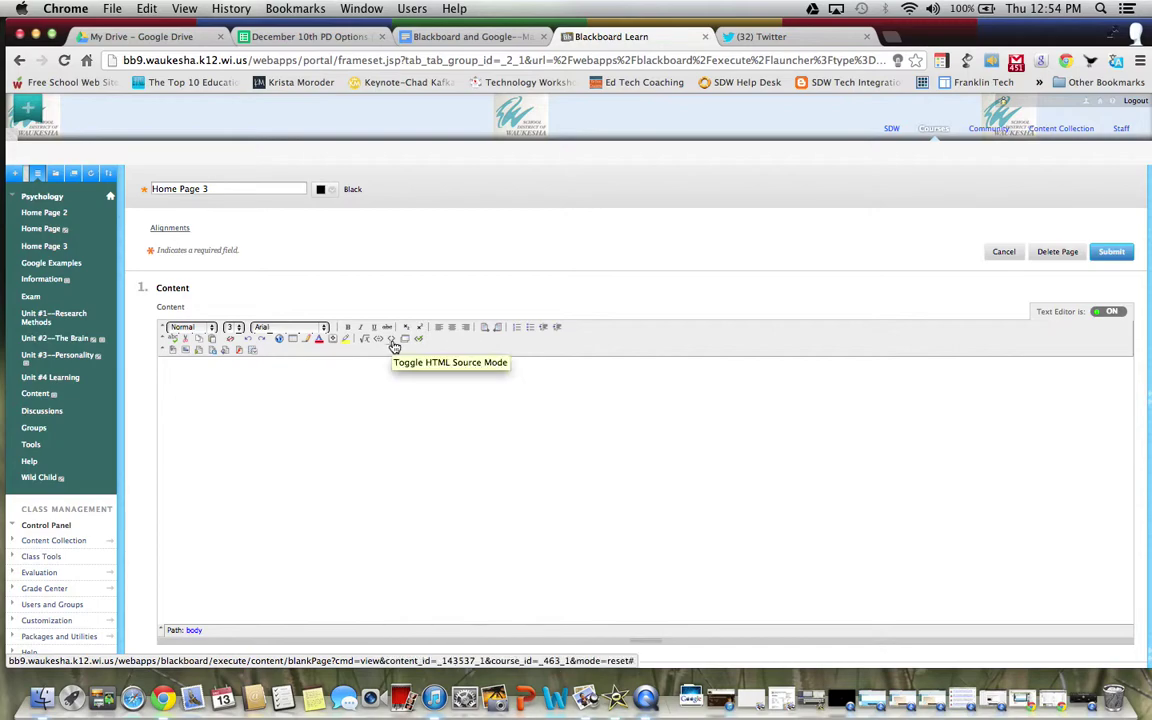
pyautogui.click(394, 343)
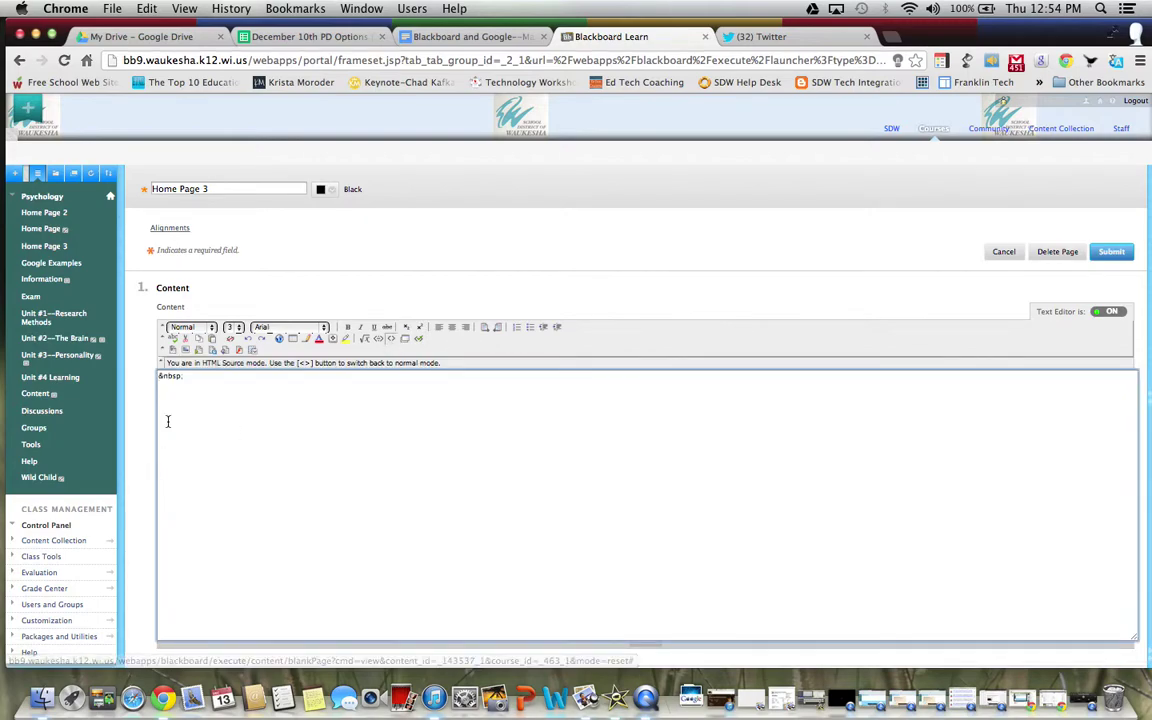
pyautogui.press('super+a')
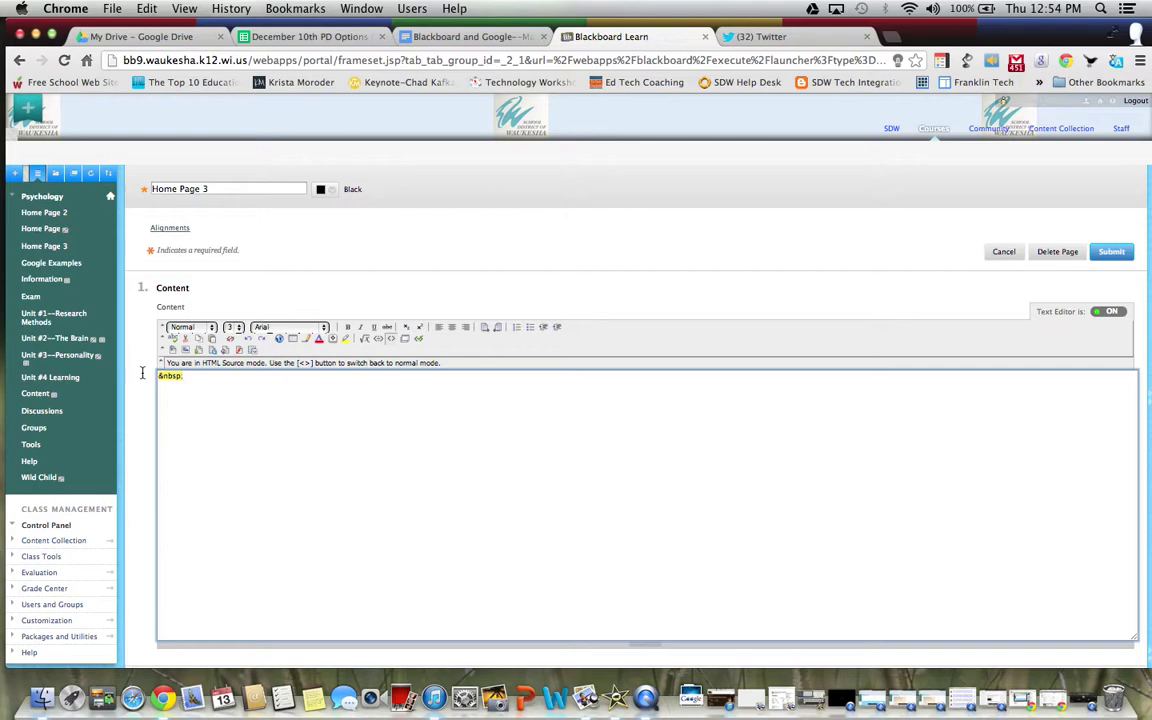
pyautogui.press('BackSpace')
pyautogui.rightClick(197, 398)
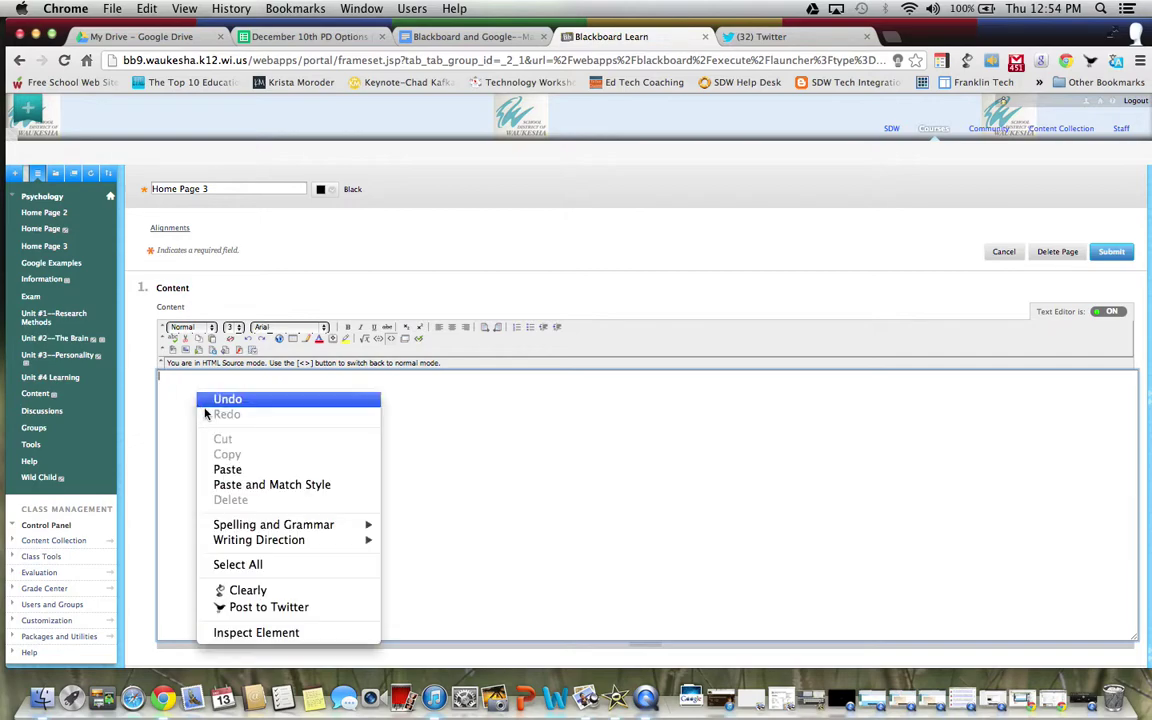
pyautogui.click(227, 468)
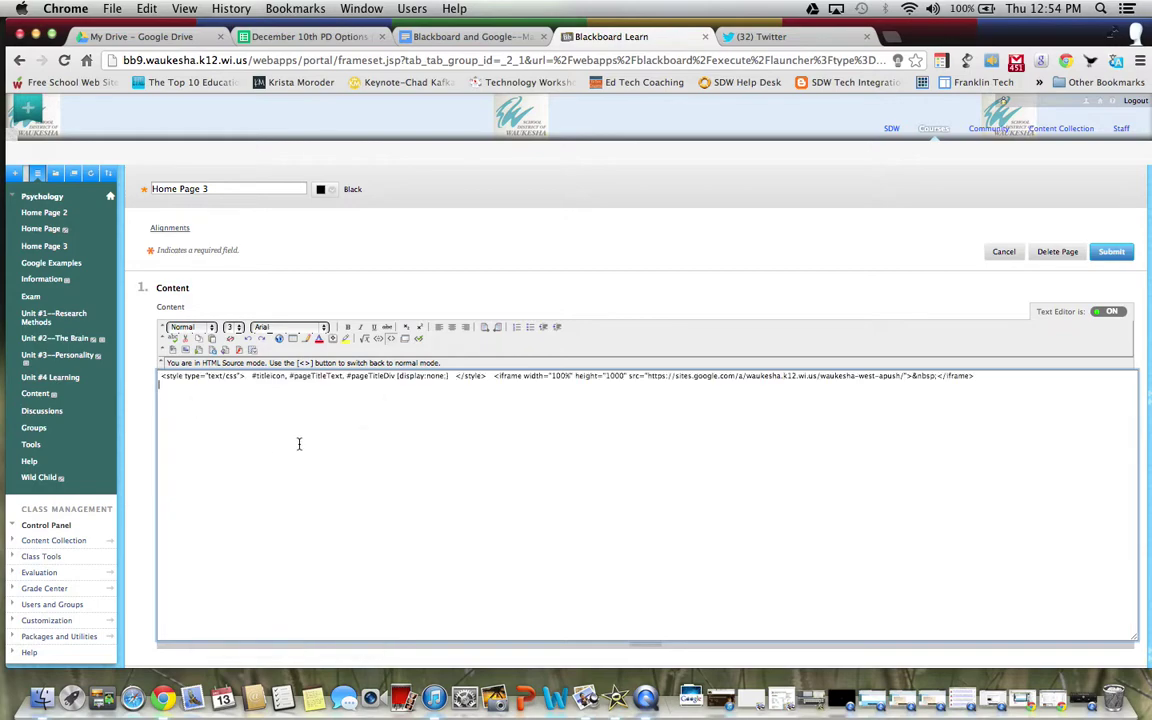
pyautogui.click(392, 341)
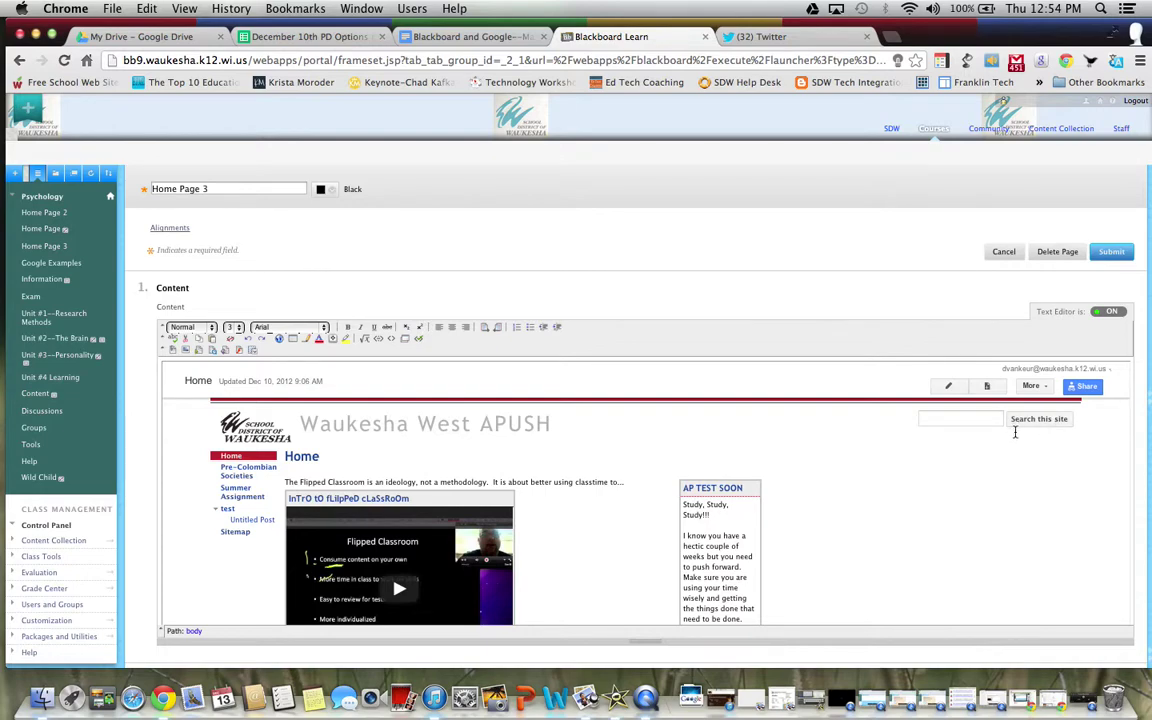
# Step: Review the embedded Waukesha West APUSH site in the content editor and submit Home Page 3
pyautogui.scroll(-5, 811, 542)
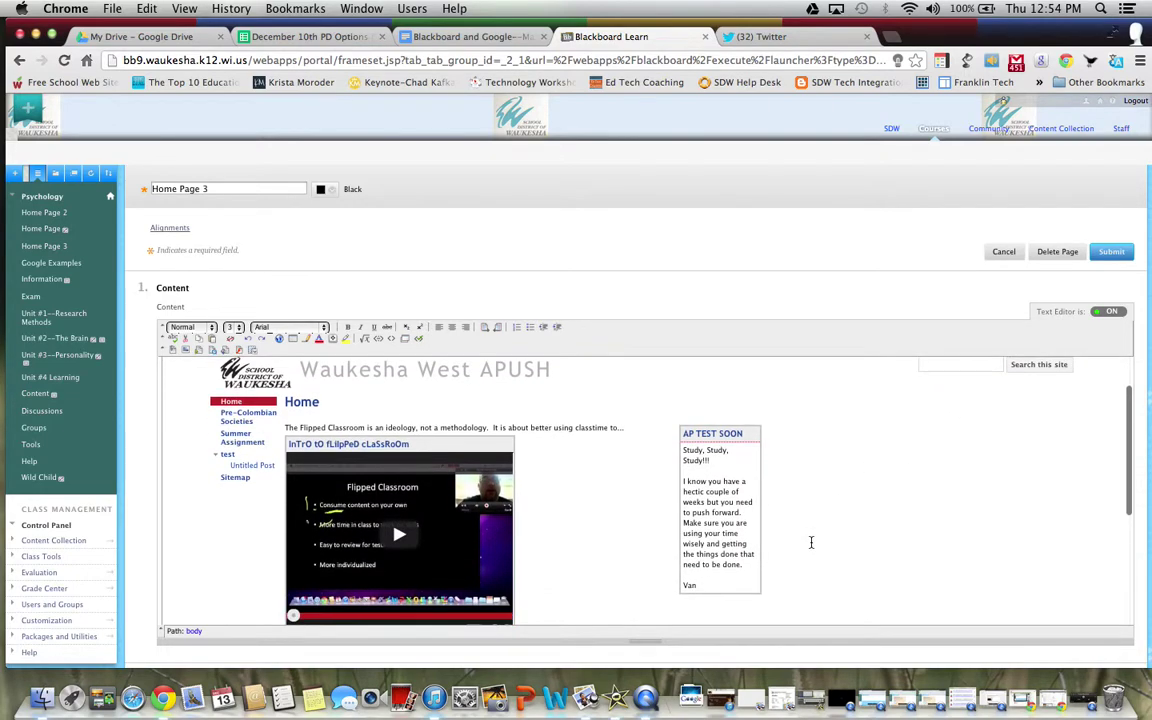
pyautogui.scroll(4, 811, 542)
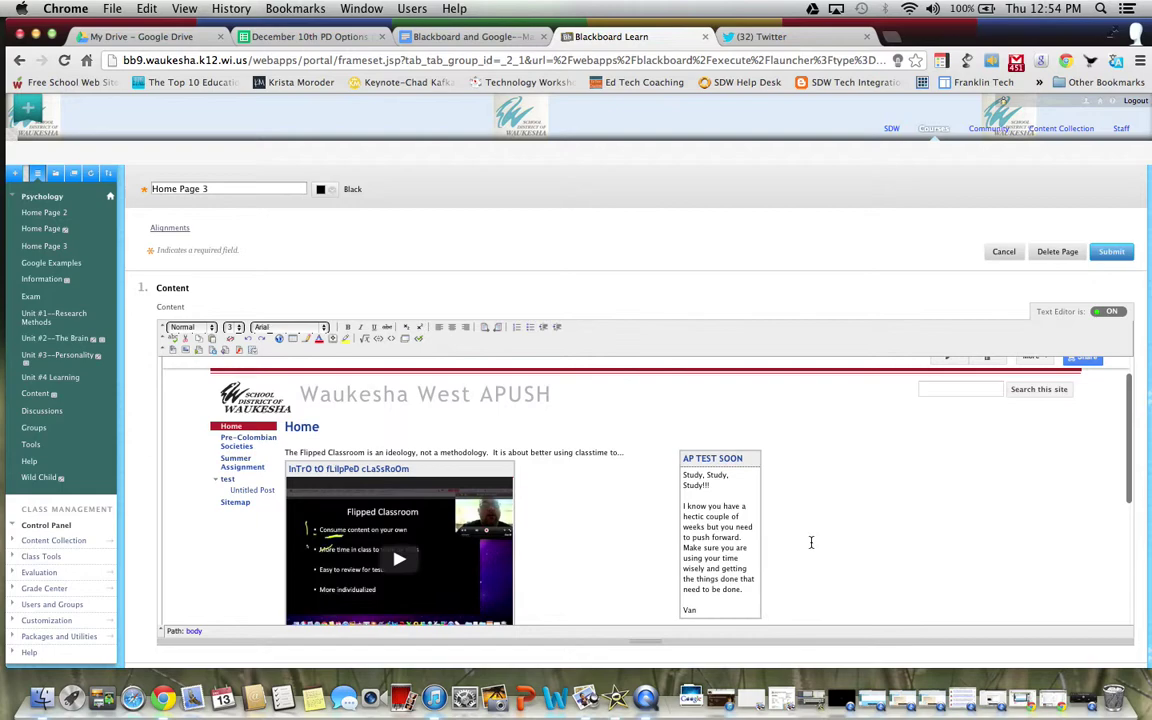
pyautogui.scroll(3, 811, 542)
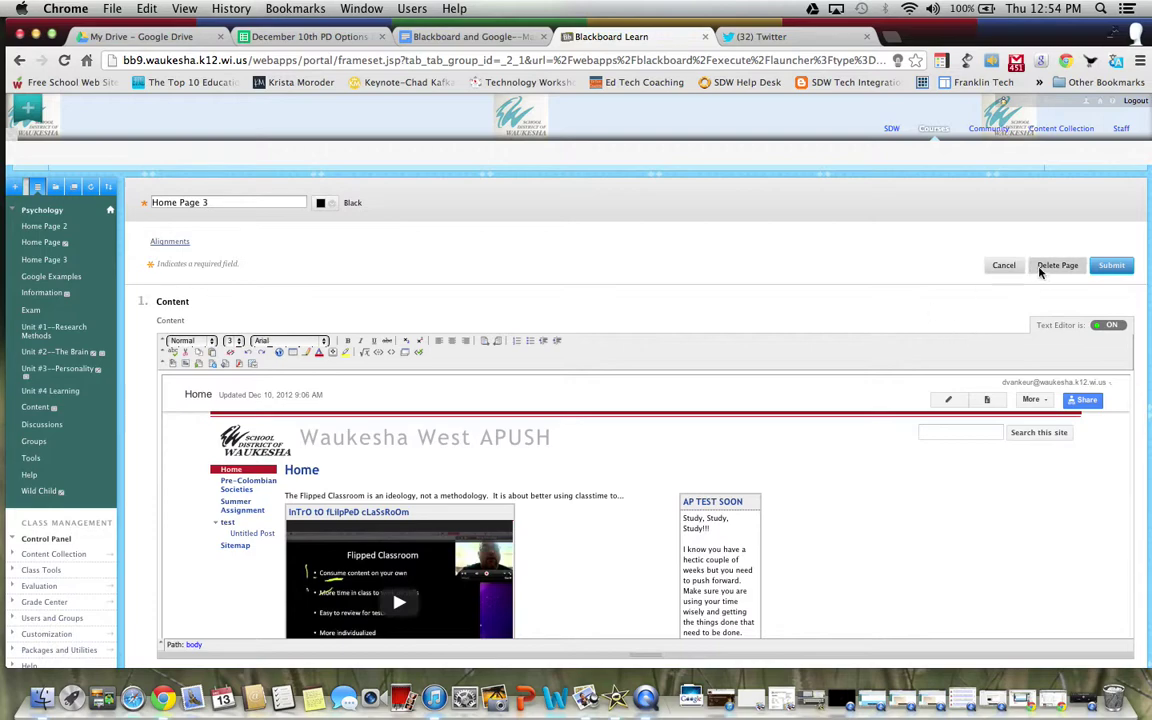
pyautogui.scroll(-2, 1045, 272)
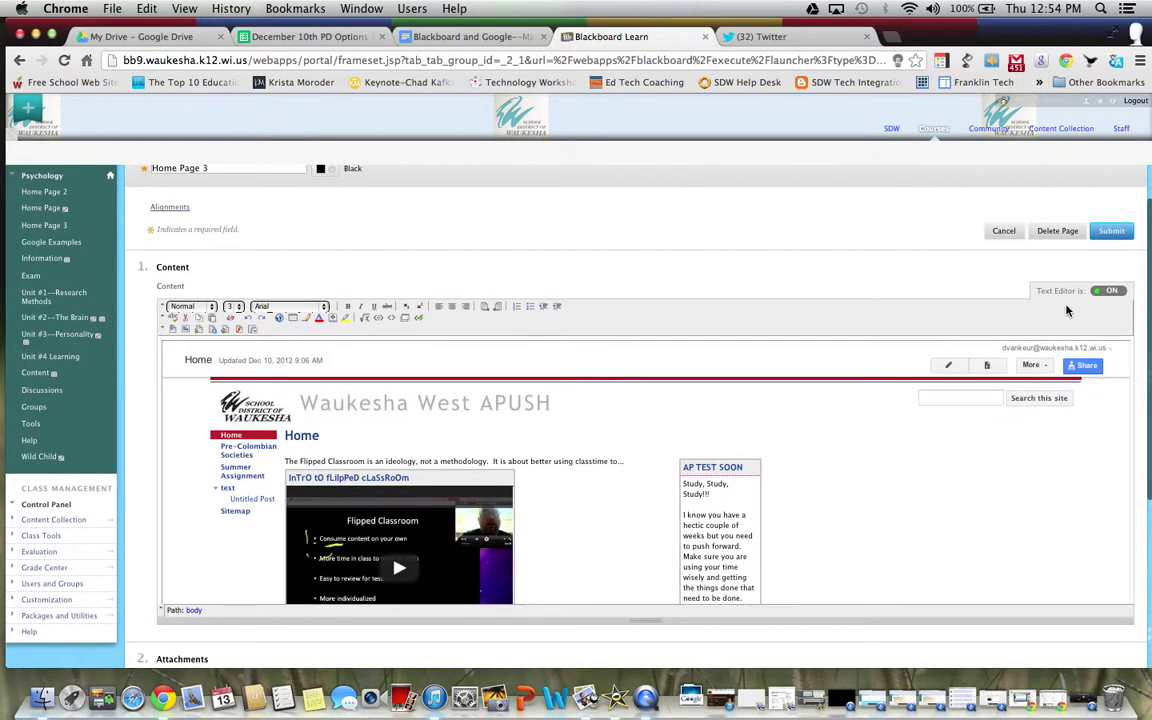
pyautogui.click(1111, 231)
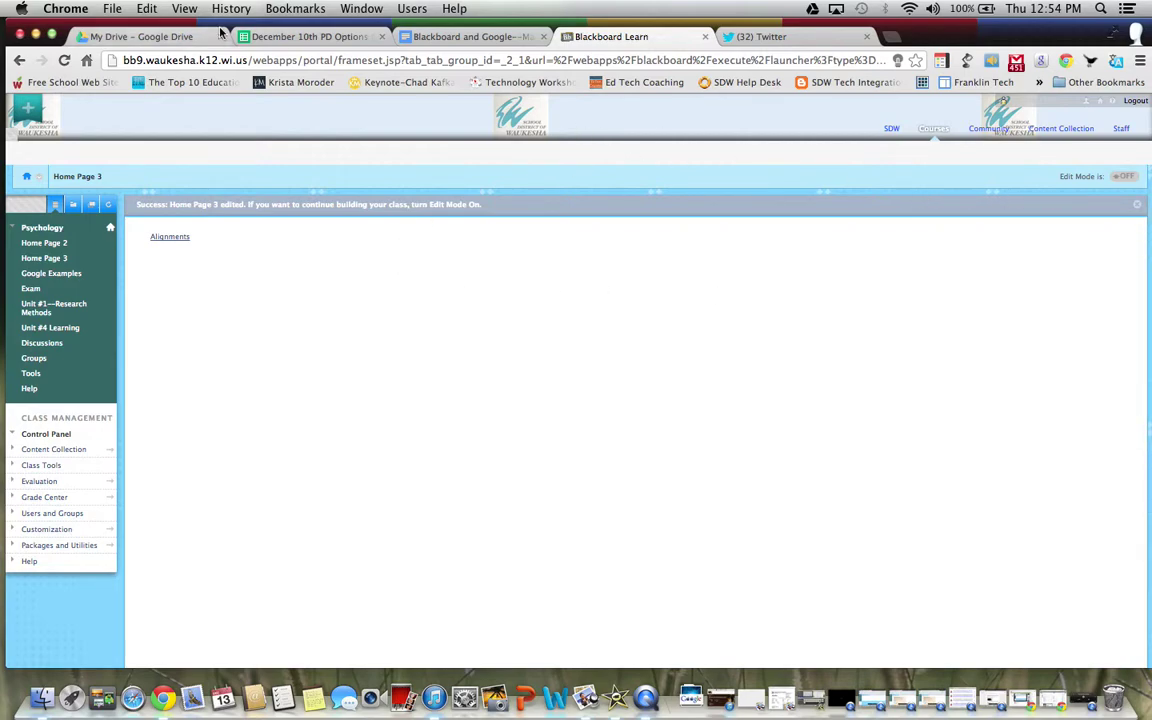
# Step: Reload the course and view Home Page 3, followed by Home Page 2
pyautogui.click(63, 61)
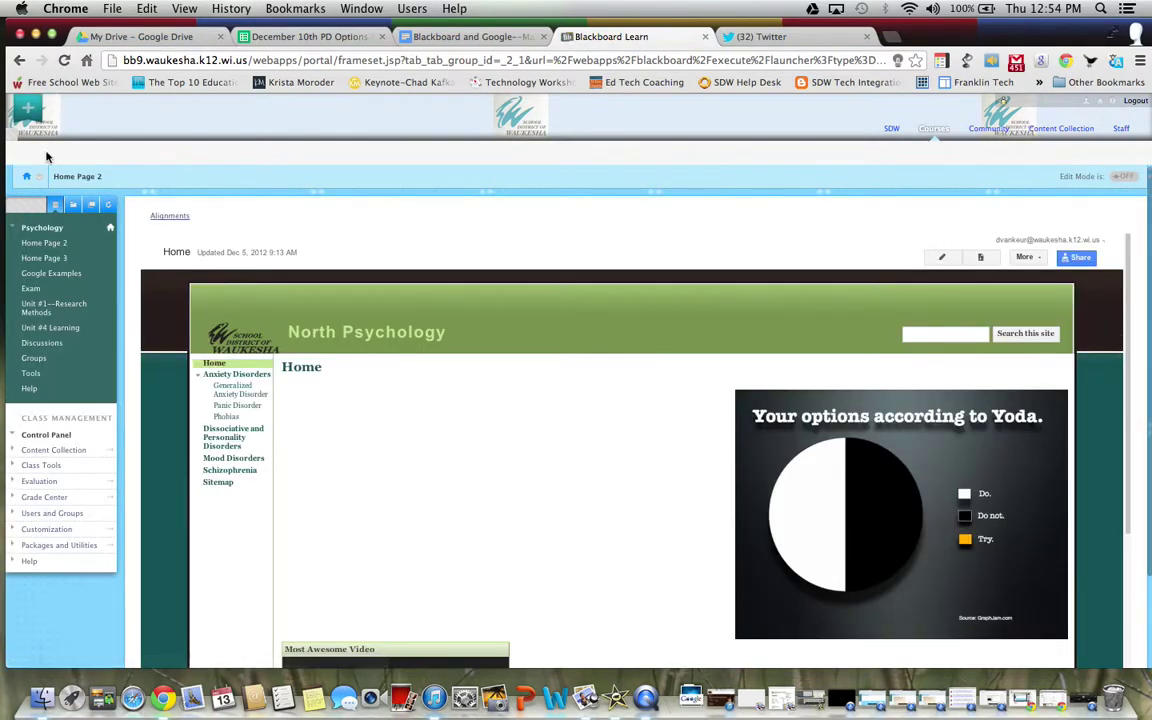
pyautogui.click(44, 258)
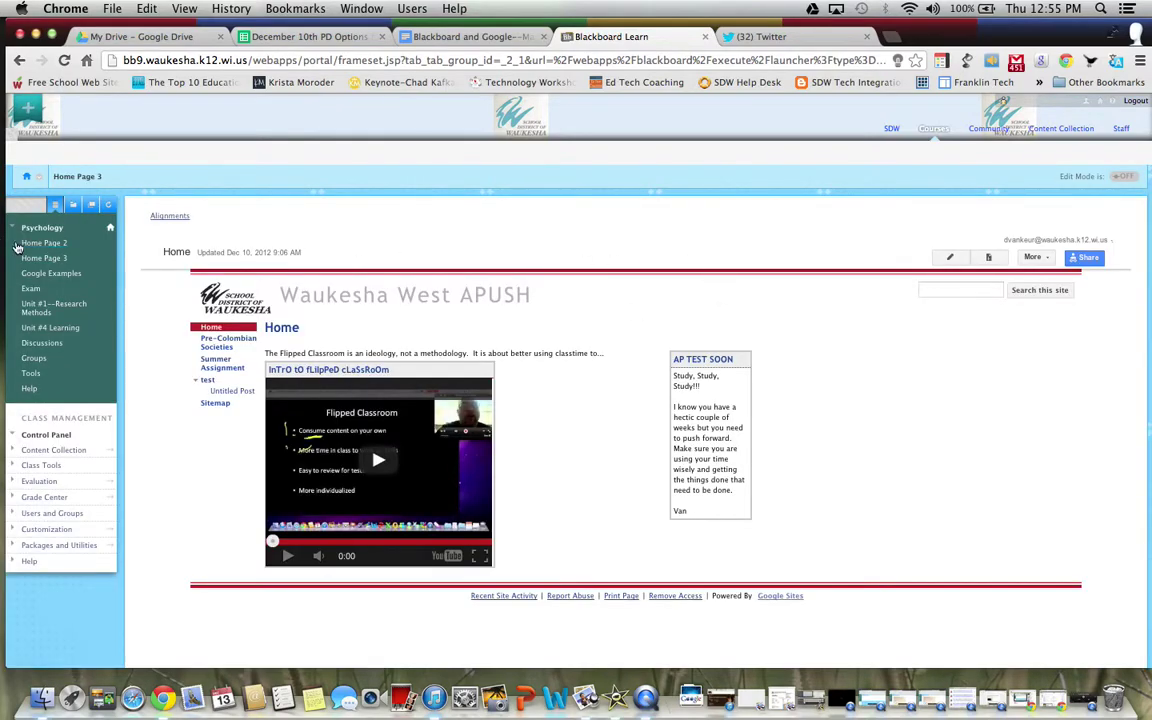
pyautogui.click(30, 245)
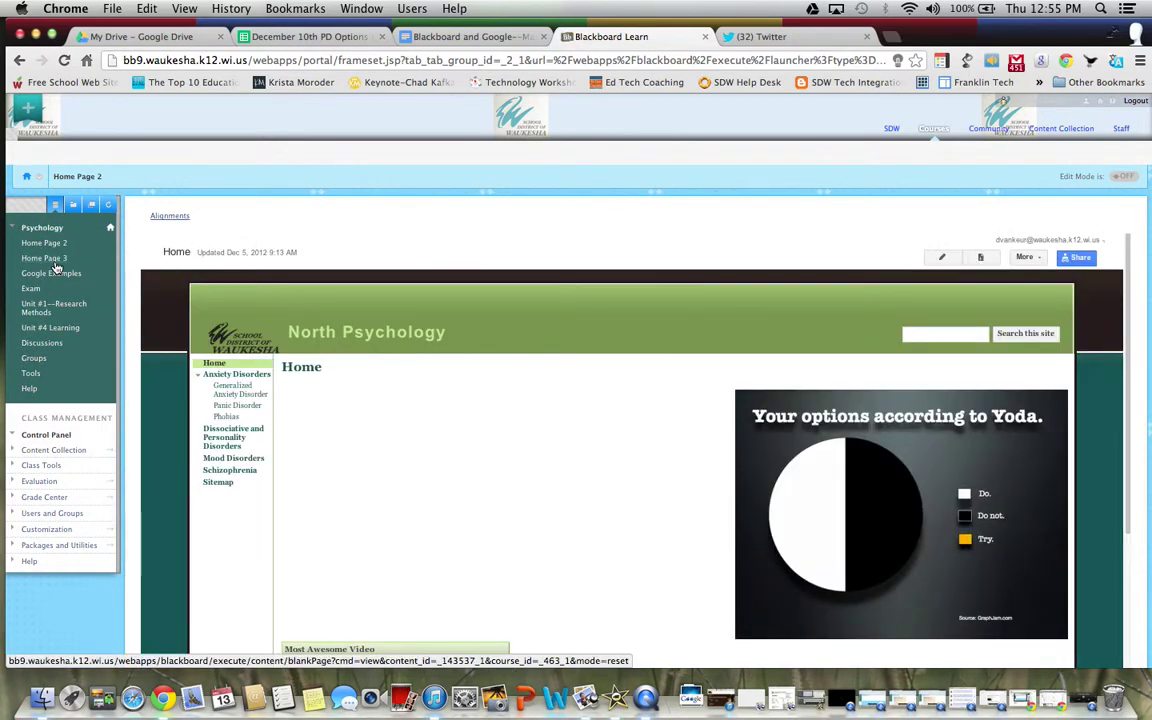
# Step: Turn Edit Mode back on and open the course's Teaching Style customization settings
pyautogui.click(1125, 176)
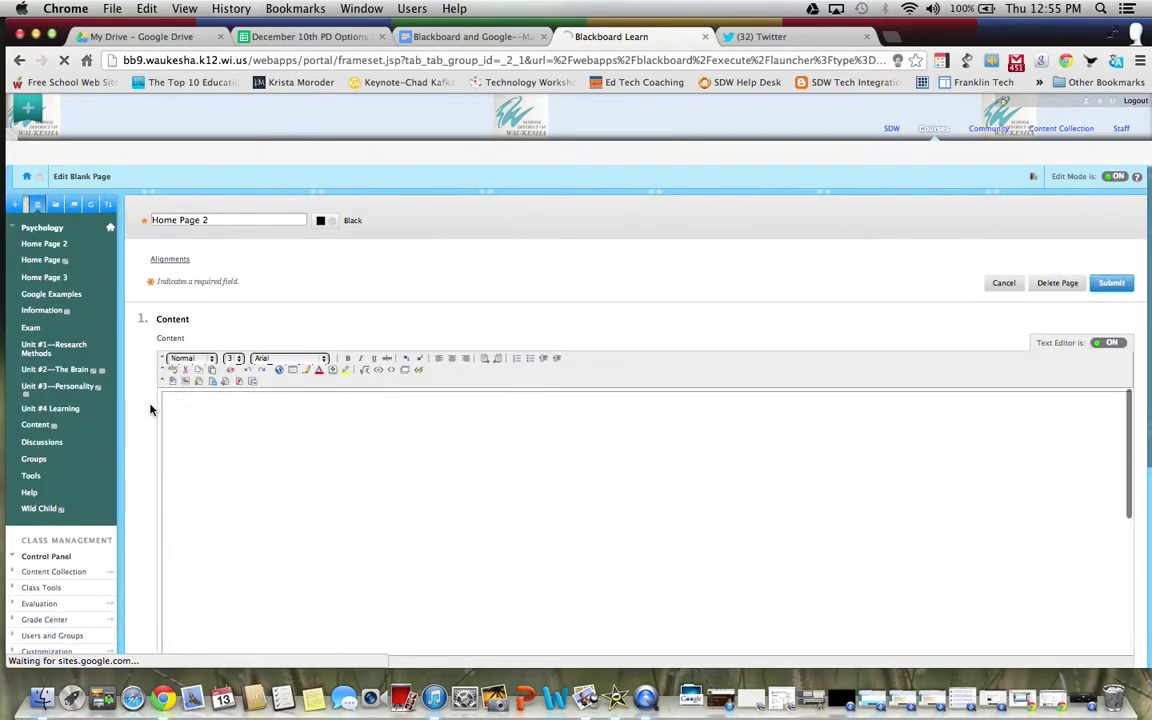
pyautogui.scroll(-3, 105, 430)
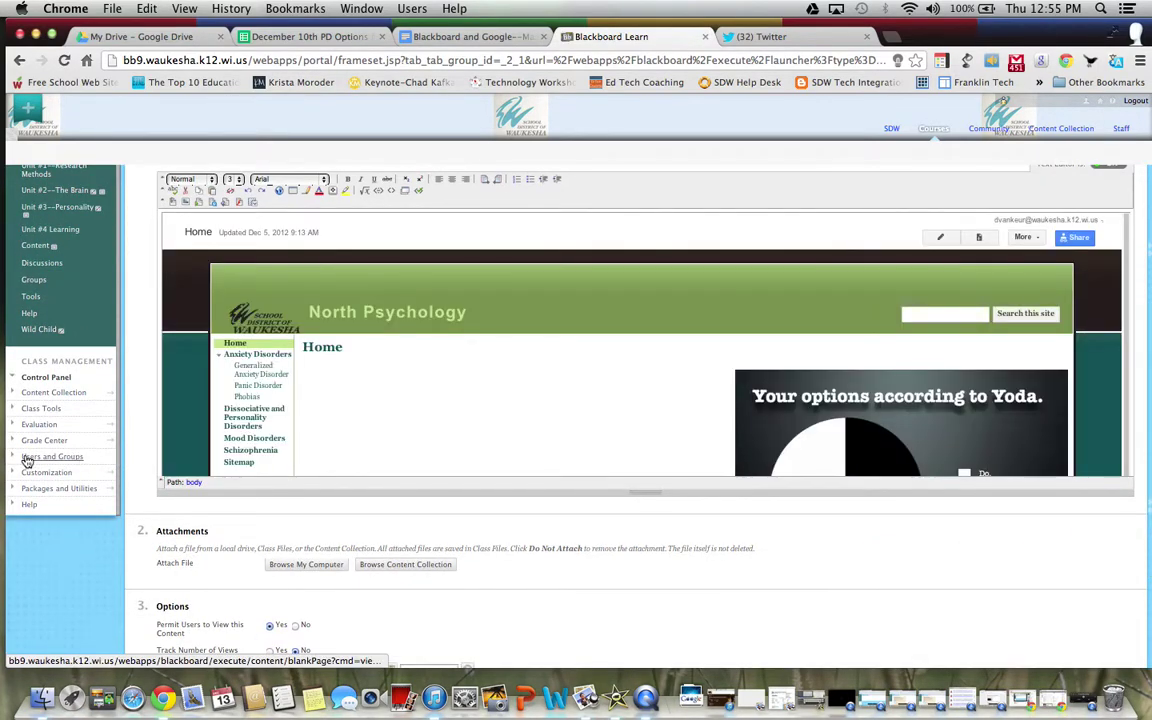
pyautogui.click(14, 473)
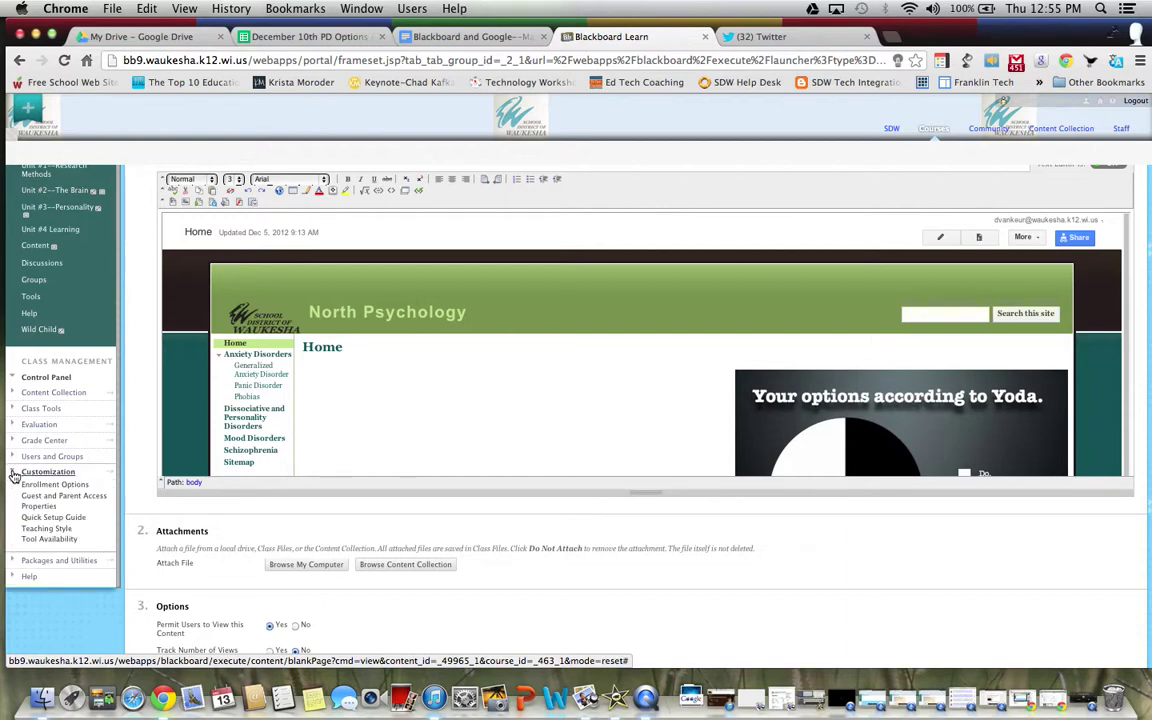
pyautogui.click(41, 529)
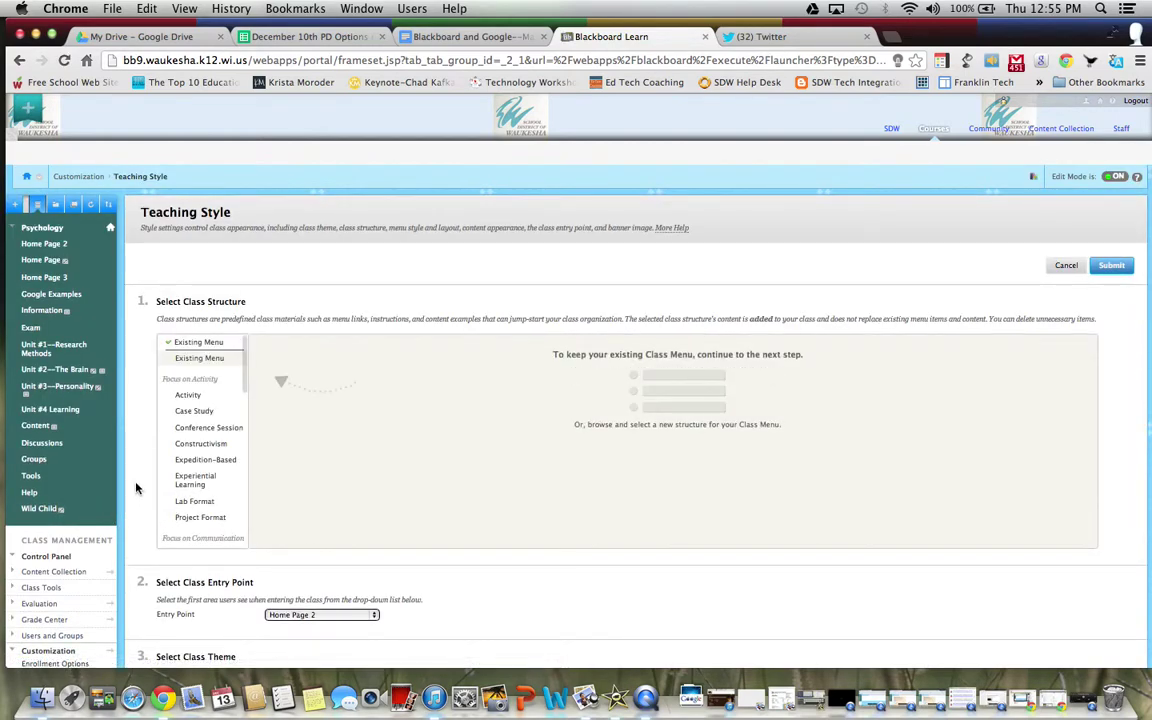
# Step: Look through the class theme gallery and menu style options in the Teaching Style settings
pyautogui.scroll(-5, 137, 488)
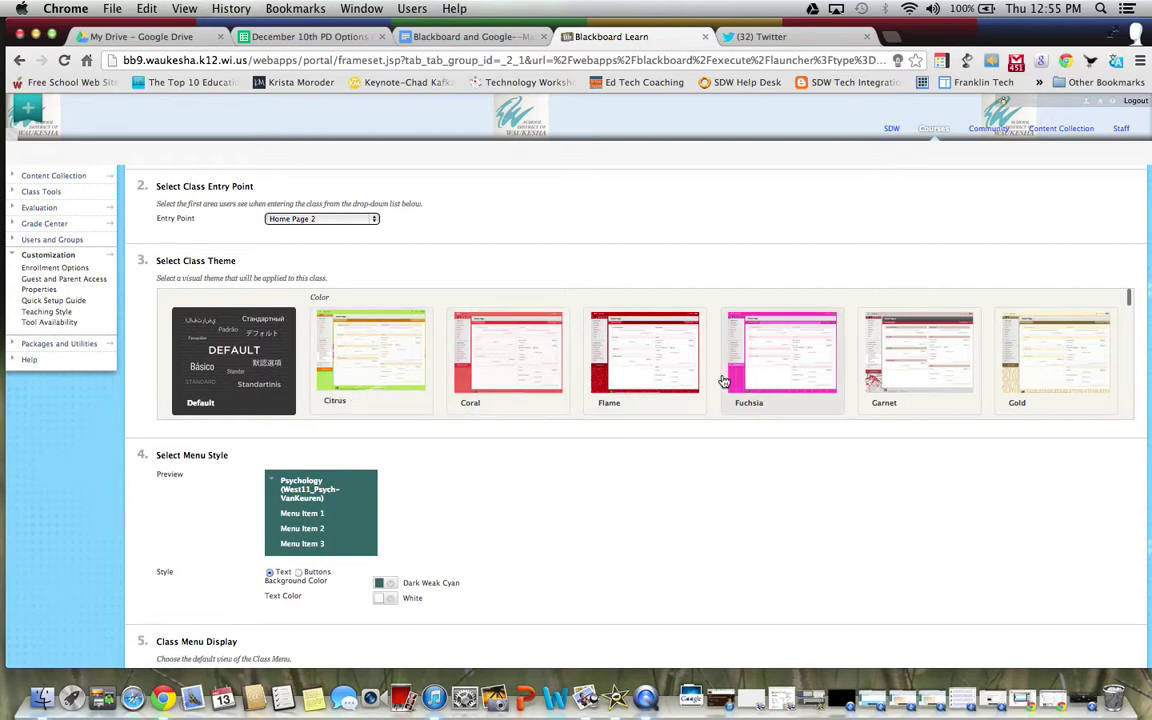
pyautogui.scroll(-5, 972, 391)
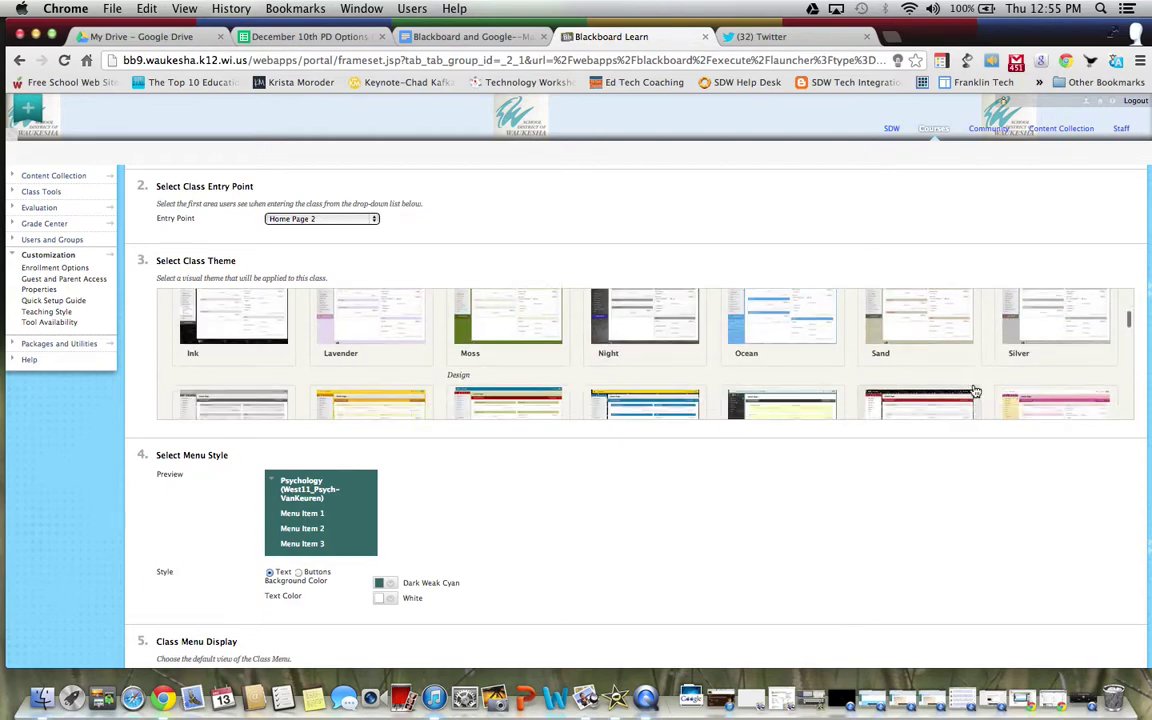
pyautogui.scroll(3, 972, 391)
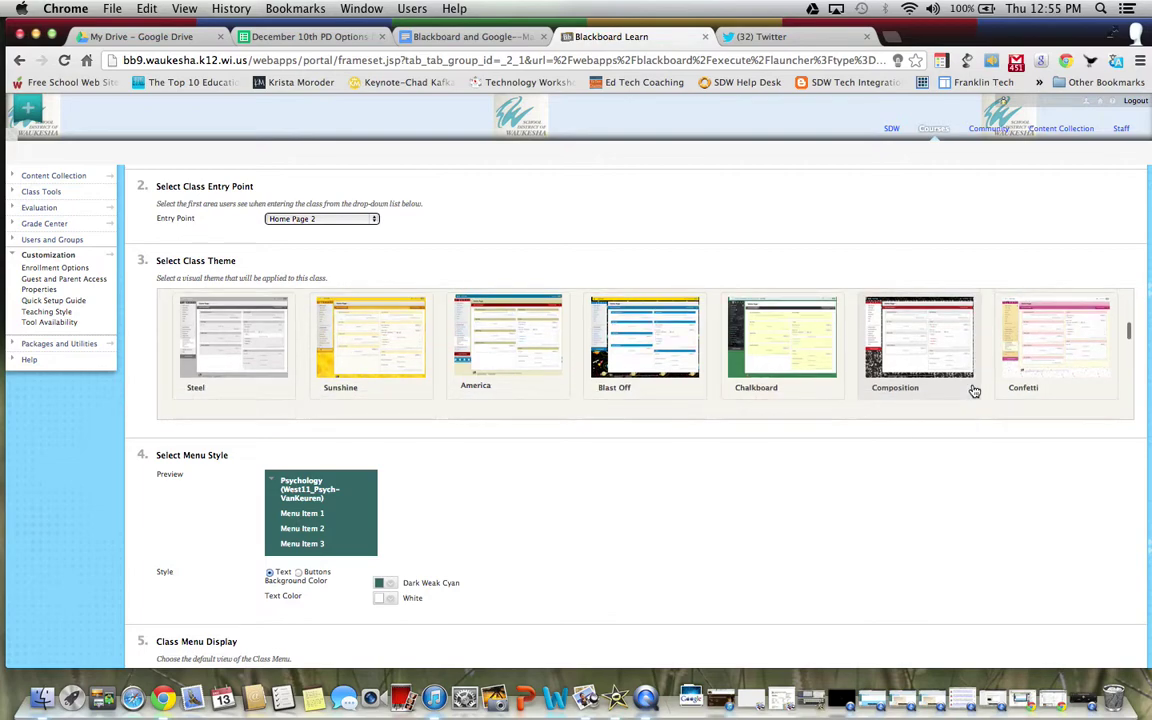
pyautogui.scroll(-1, 805, 347)
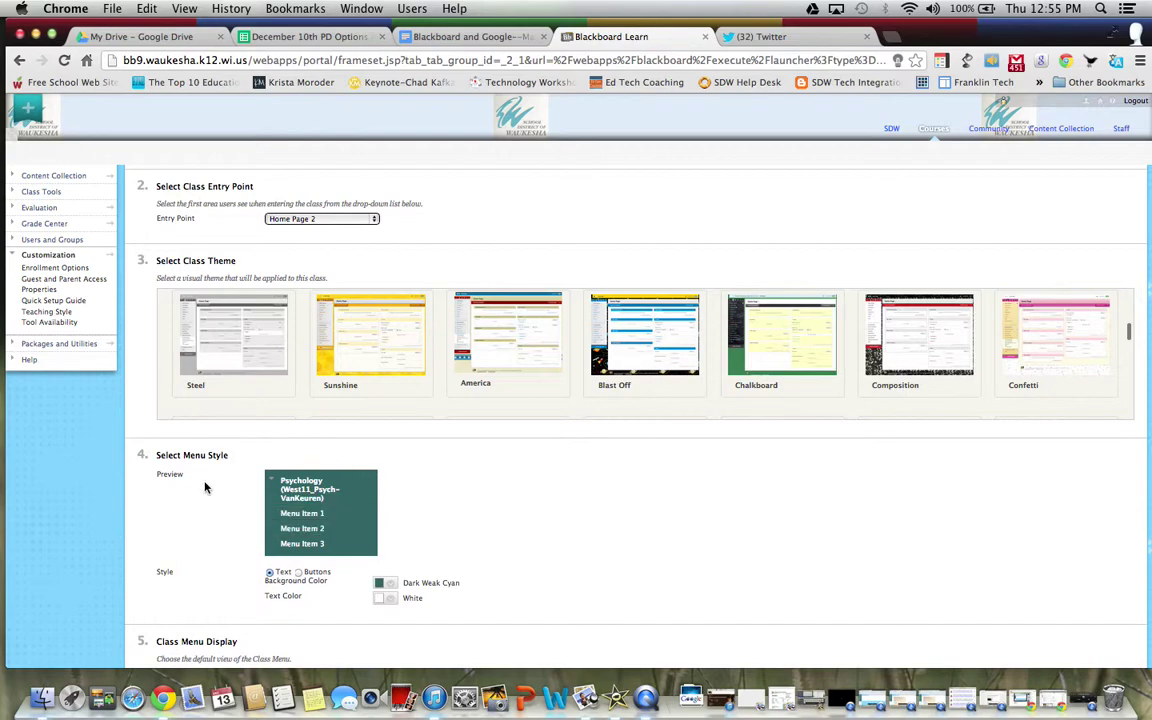
pyautogui.scroll(-3, 253, 570)
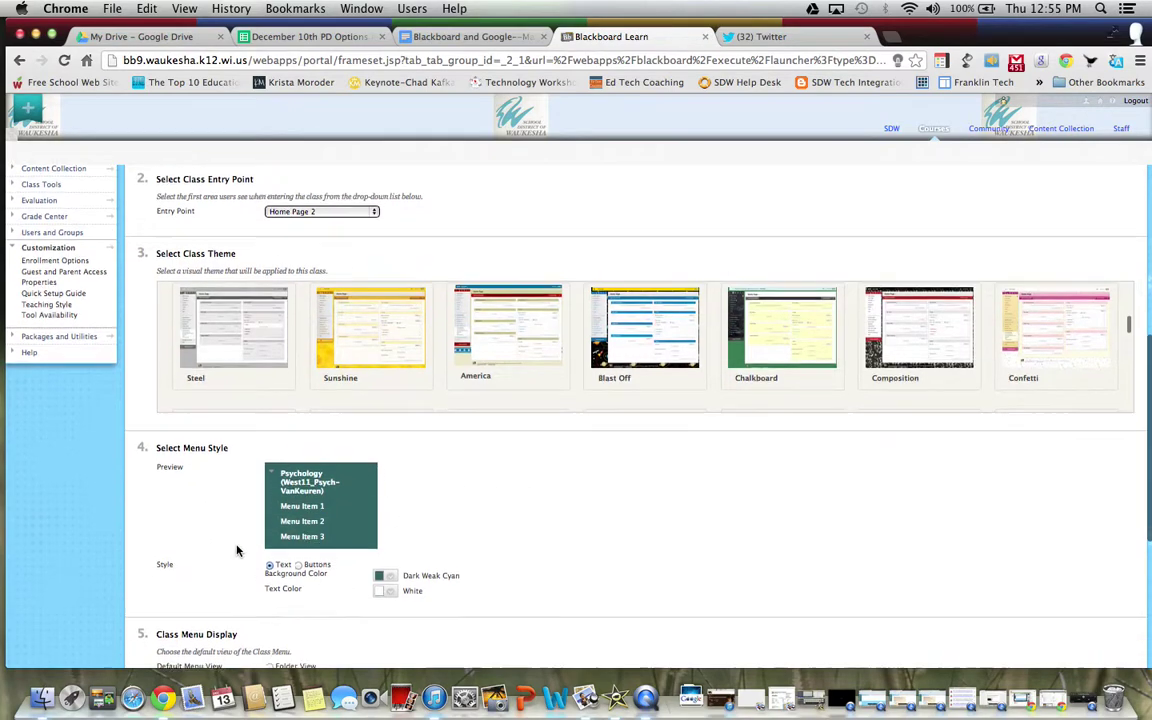
pyautogui.scroll(5, 237, 550)
pyautogui.scroll(2, 237, 550)
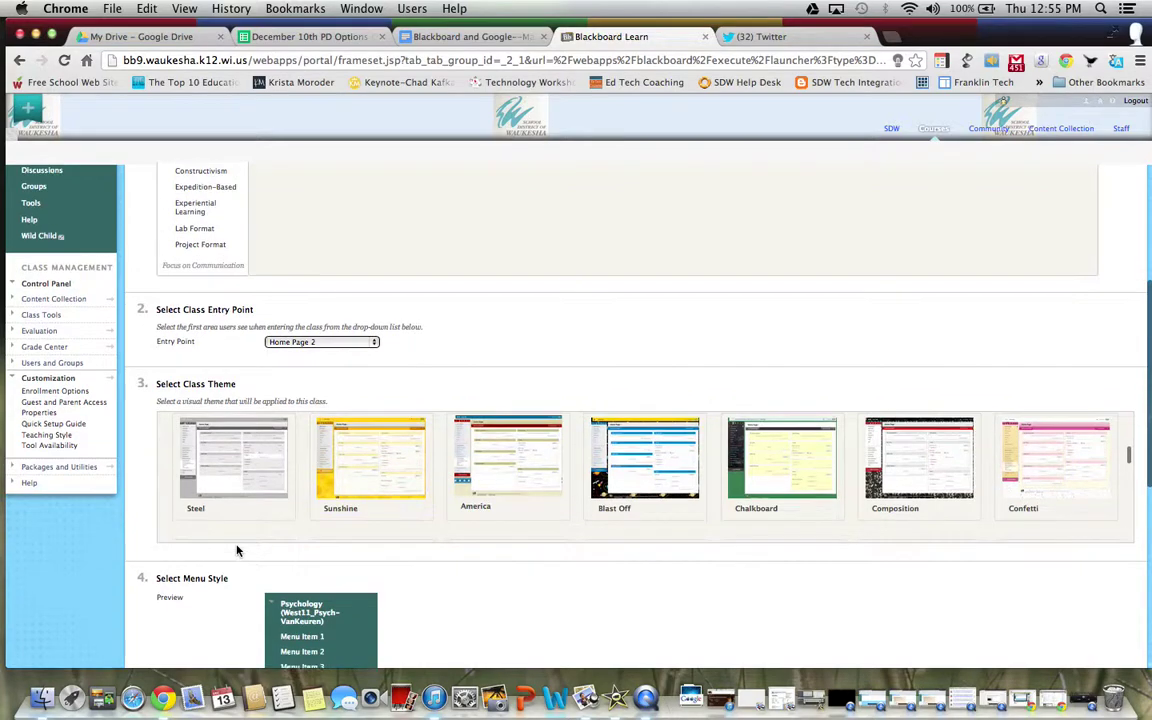
pyautogui.scroll(1, 245, 440)
# Step: Set the class entry point to Home Page 3 and submit the Teaching Style settings
pyautogui.moveTo(262, 318); pyautogui.dragTo(156, 314)
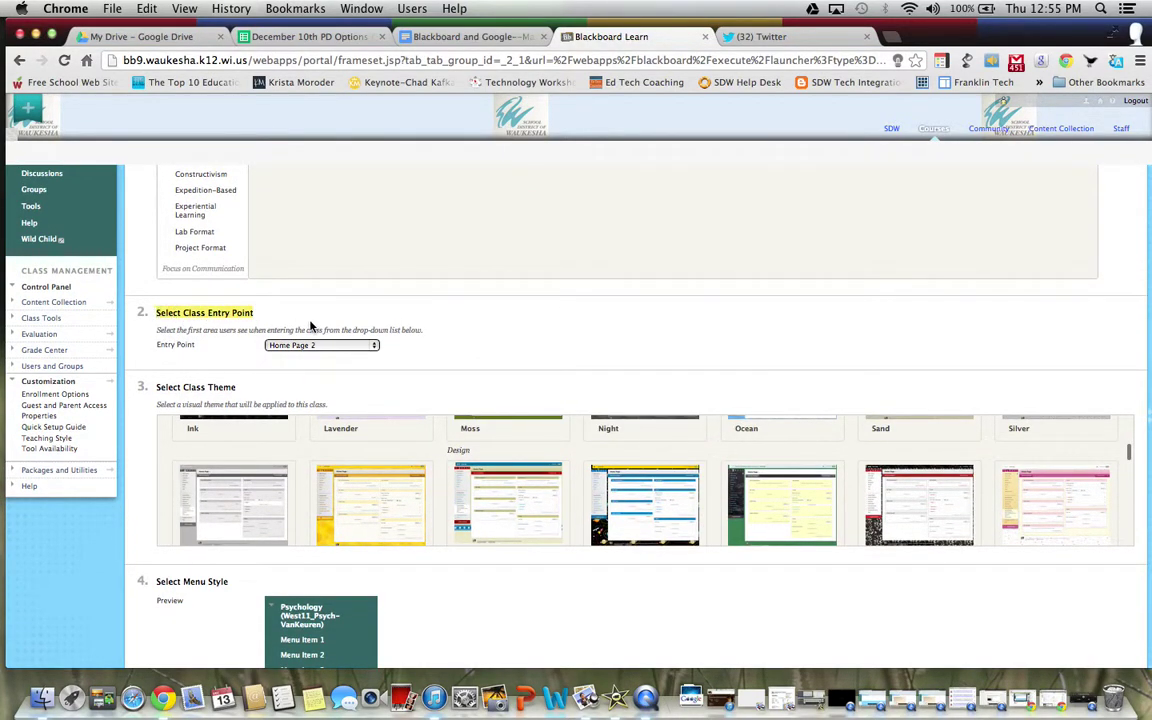
pyautogui.click(374, 345)
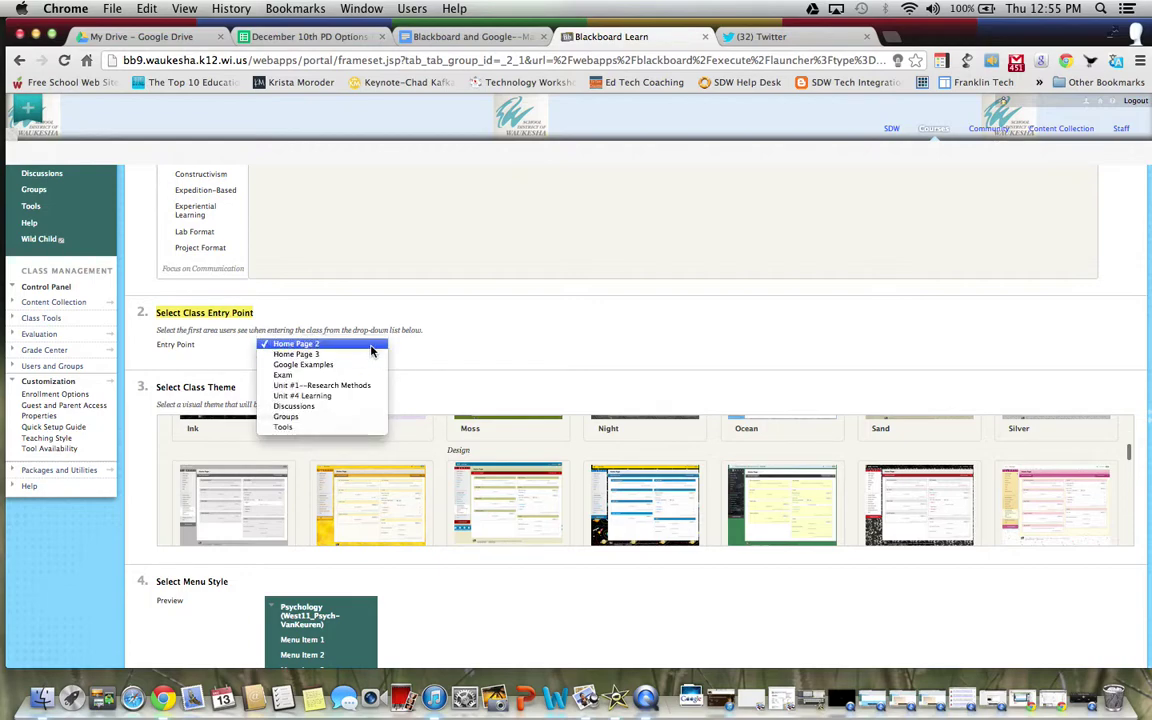
pyautogui.press('Up')
pyautogui.click(371, 355)
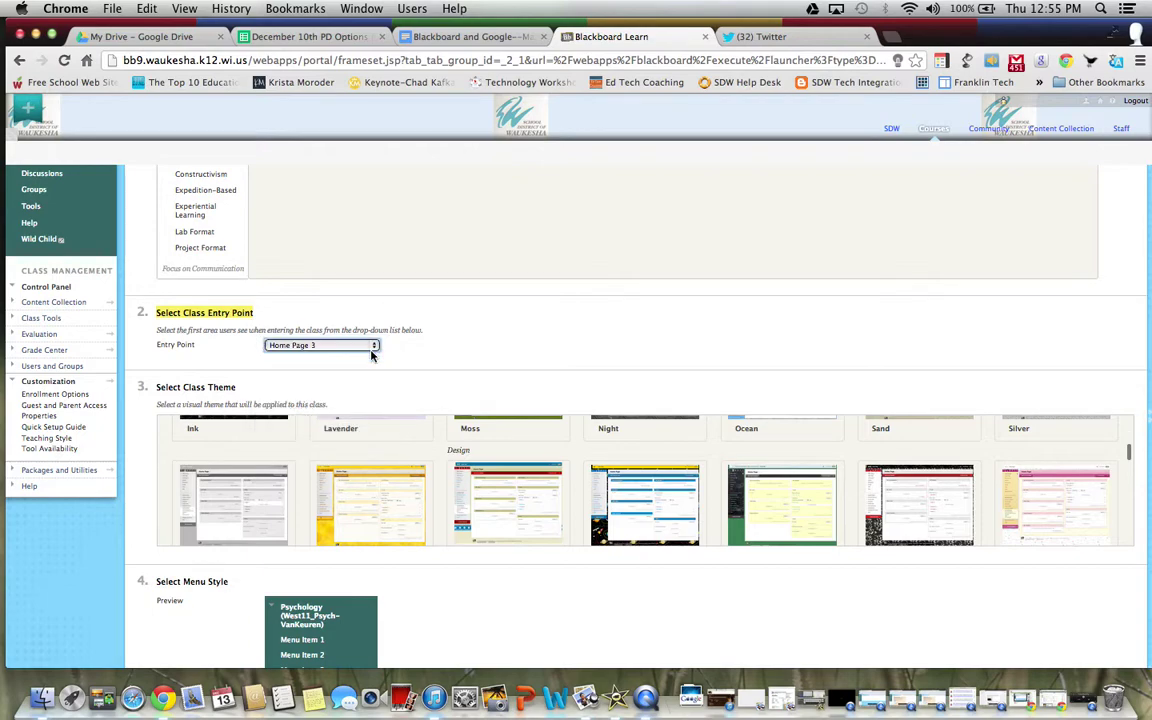
pyautogui.scroll(-10, 476, 378)
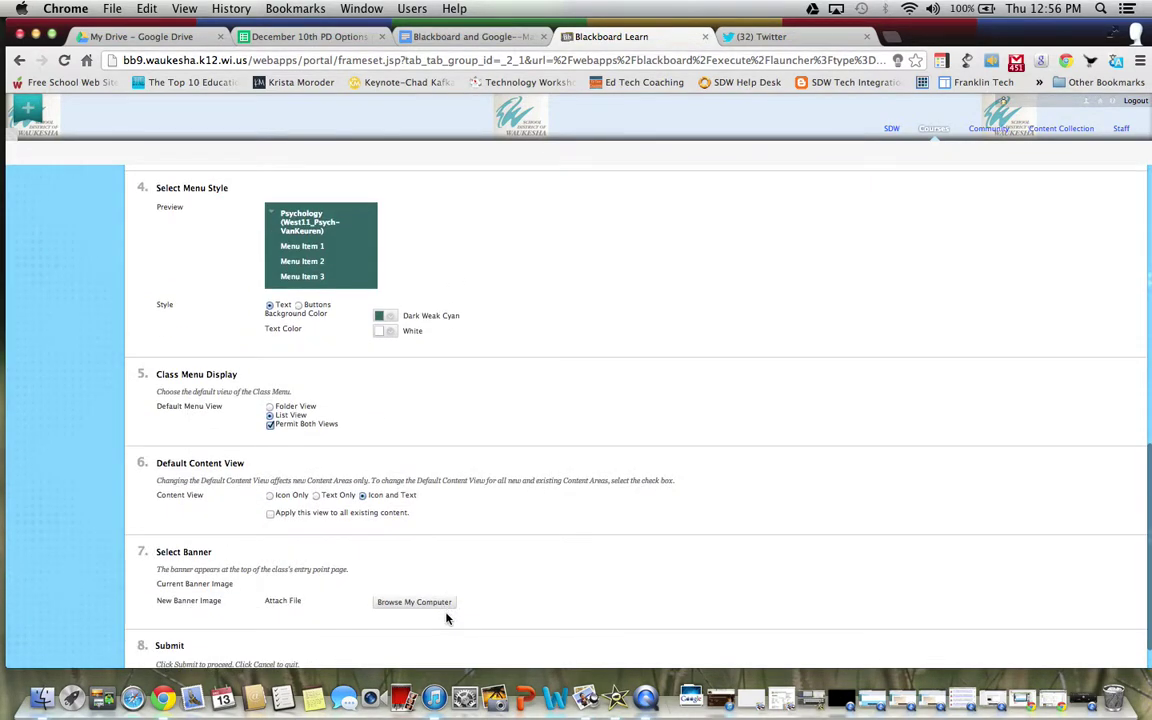
pyautogui.scroll(-2, 447, 617)
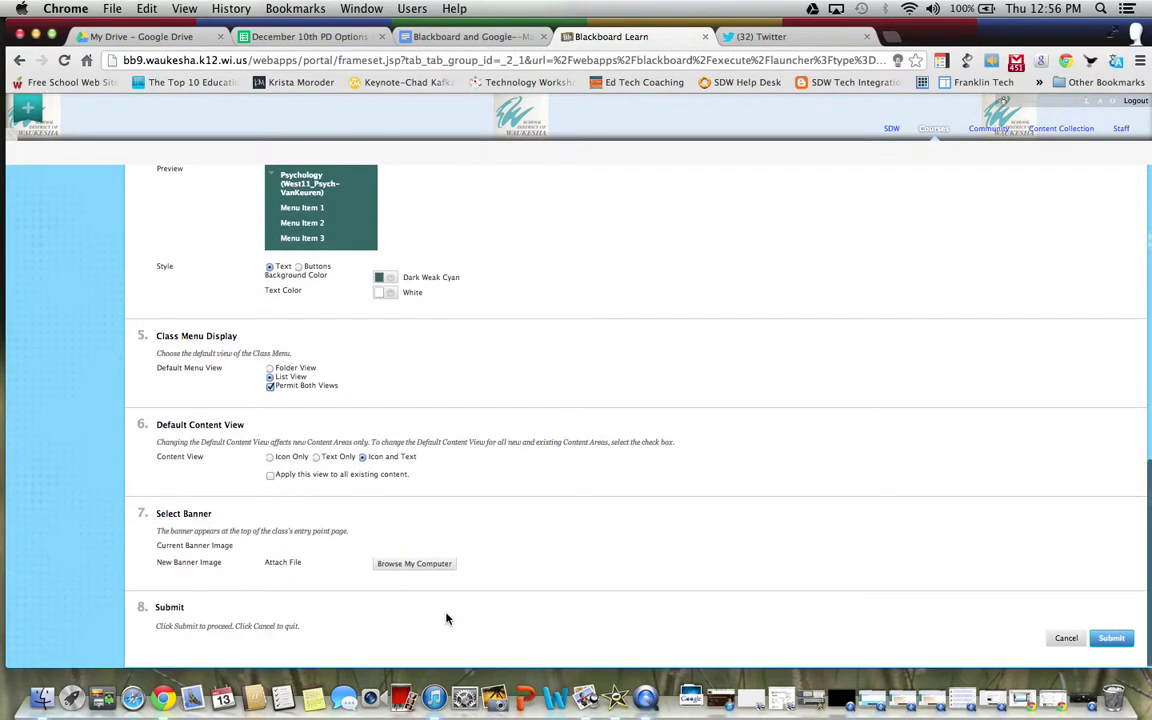
pyautogui.click(1111, 638)
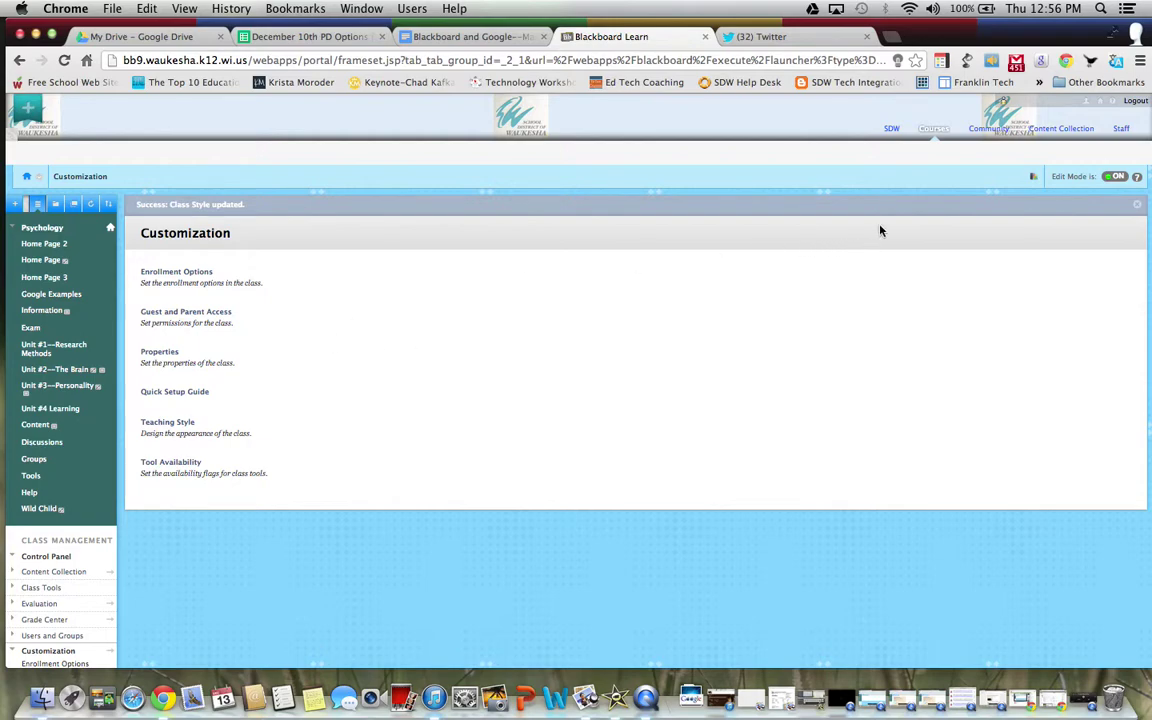
# Step: Re-enter the Psychology course and check the page it opens on
pyautogui.click(895, 139)
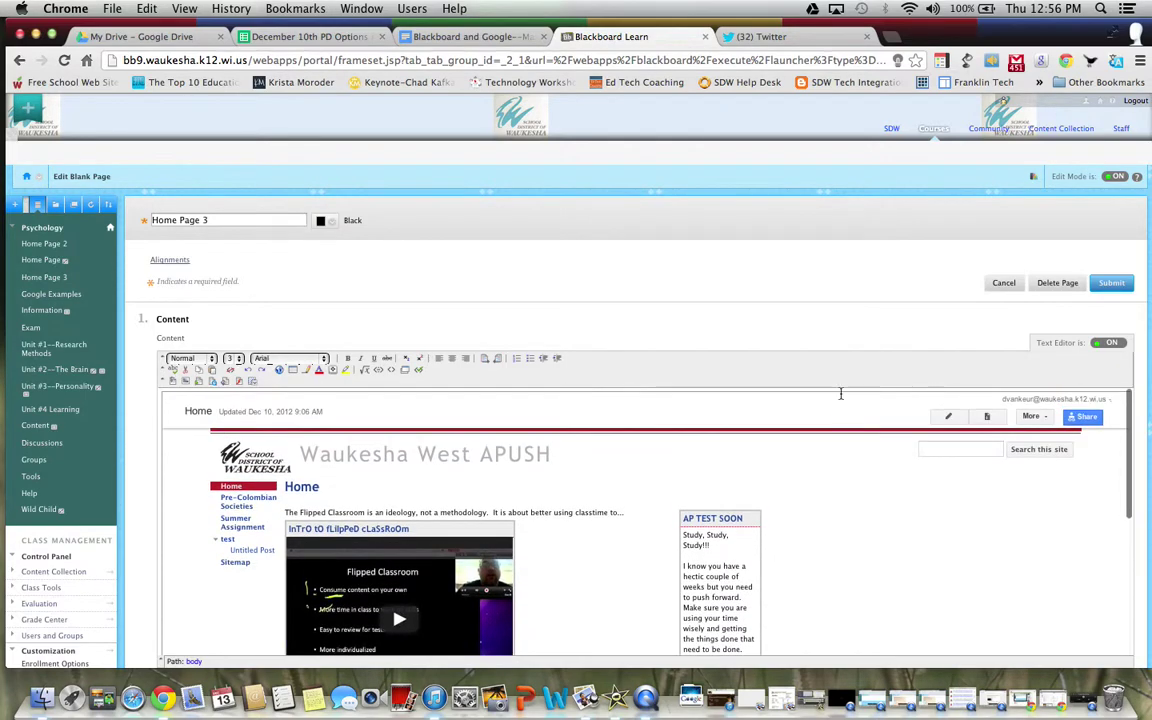
pyautogui.scroll(-2, 823, 303)
pyautogui.scroll(2, 828, 310)
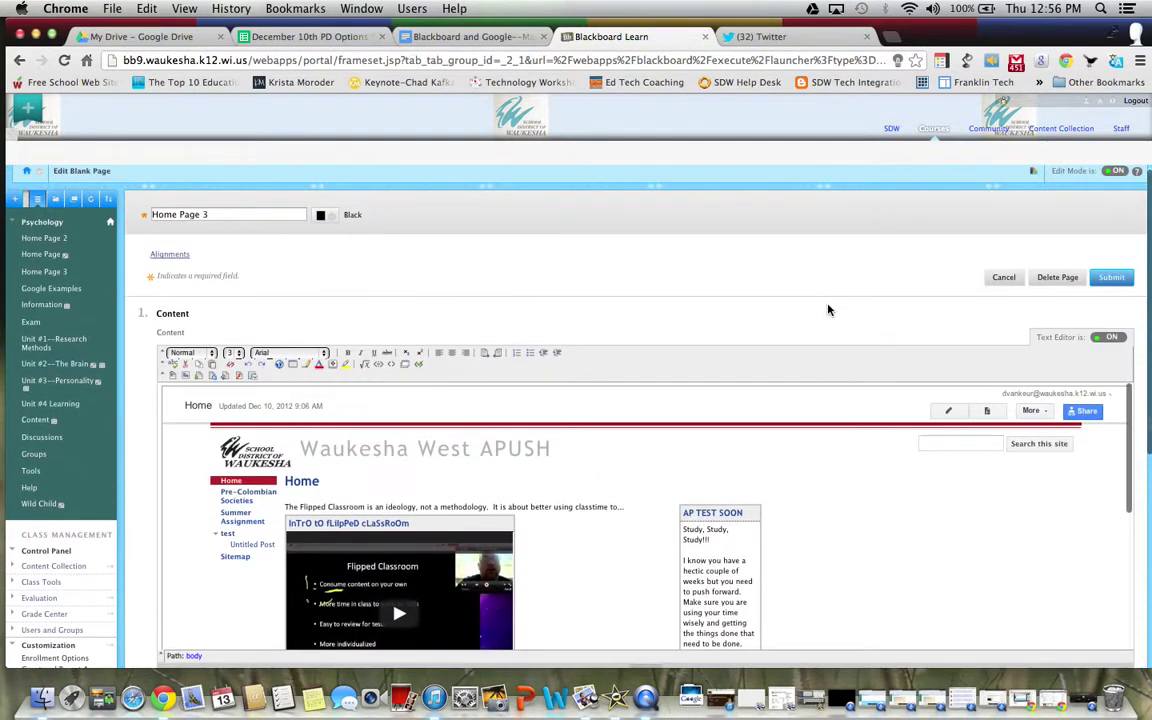
# Step: Turn Edit Mode off and browse the embedded site's Pre-Colombian Societies and Untitled Post pages
pyautogui.click(1117, 173)
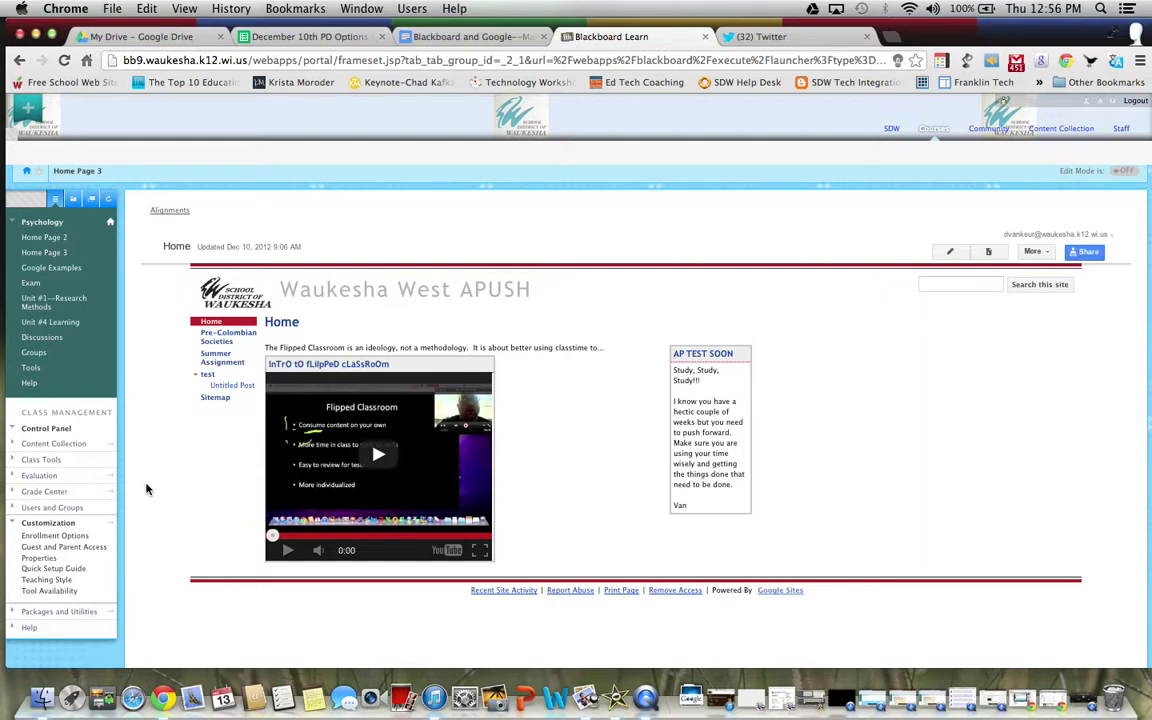
pyautogui.click(219, 360)
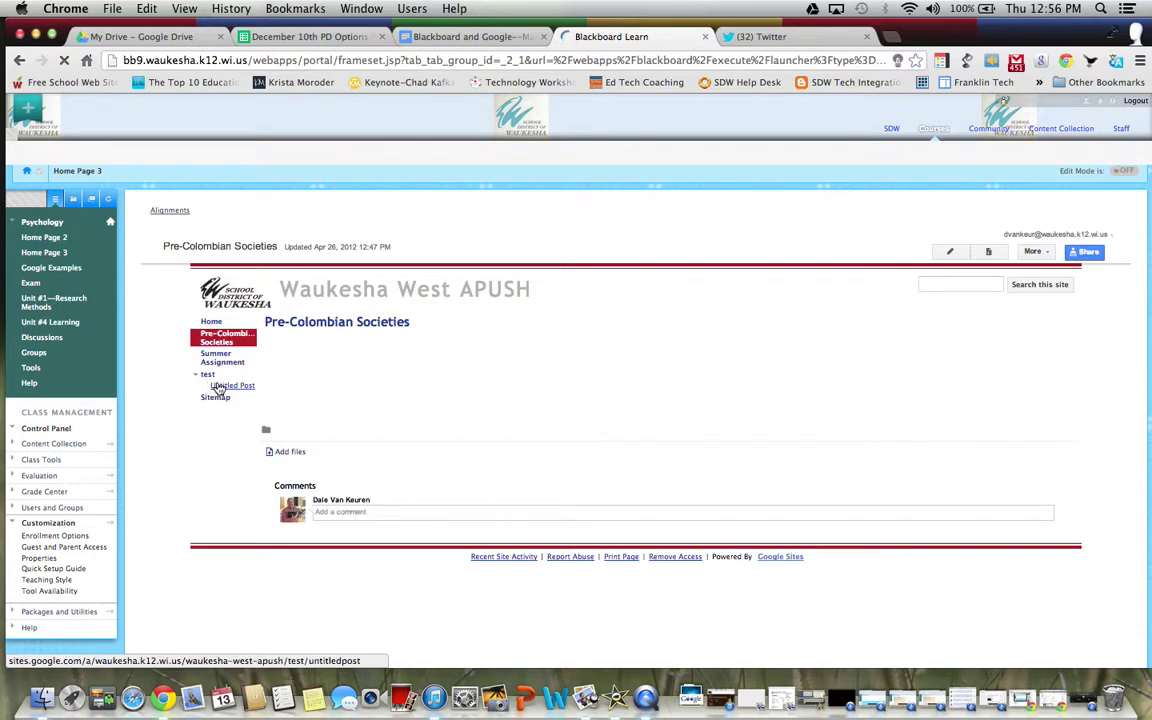
pyautogui.click(219, 389)
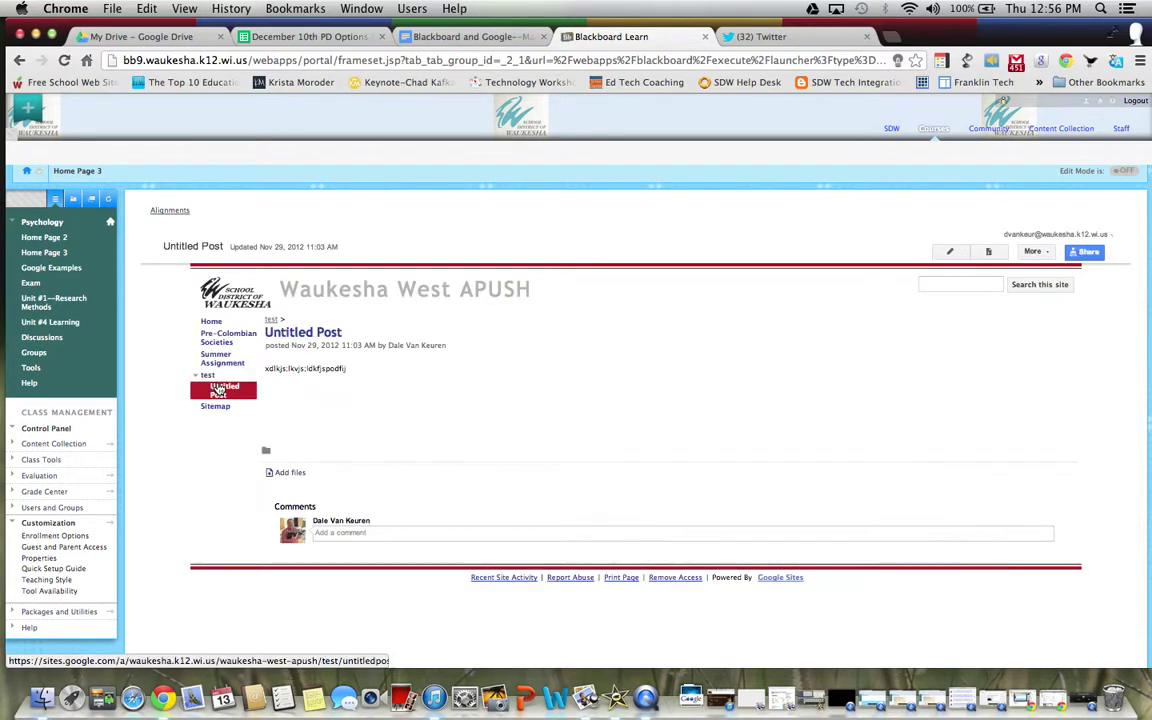